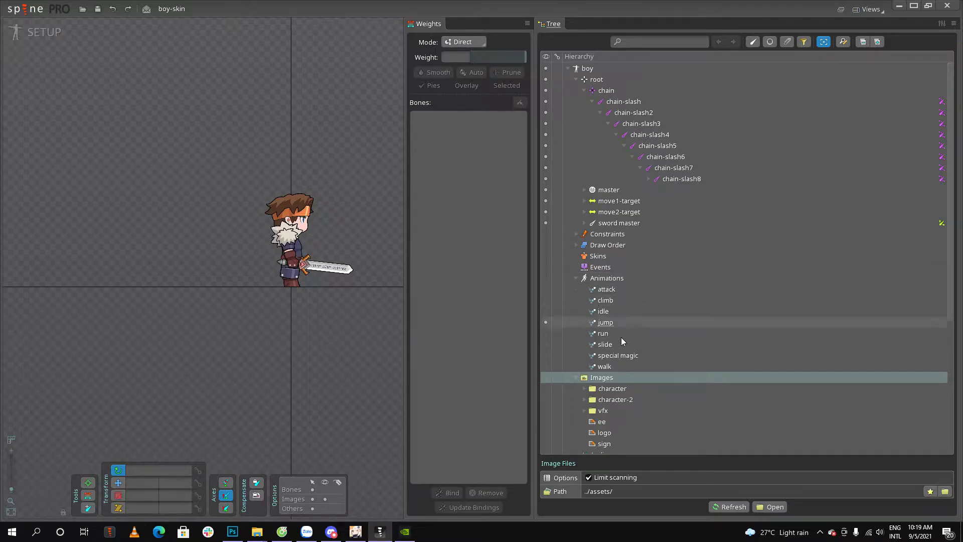
- Create a new skin named skin1 under the skeleton's Skins node
scroll(324, 203, "up", 4)
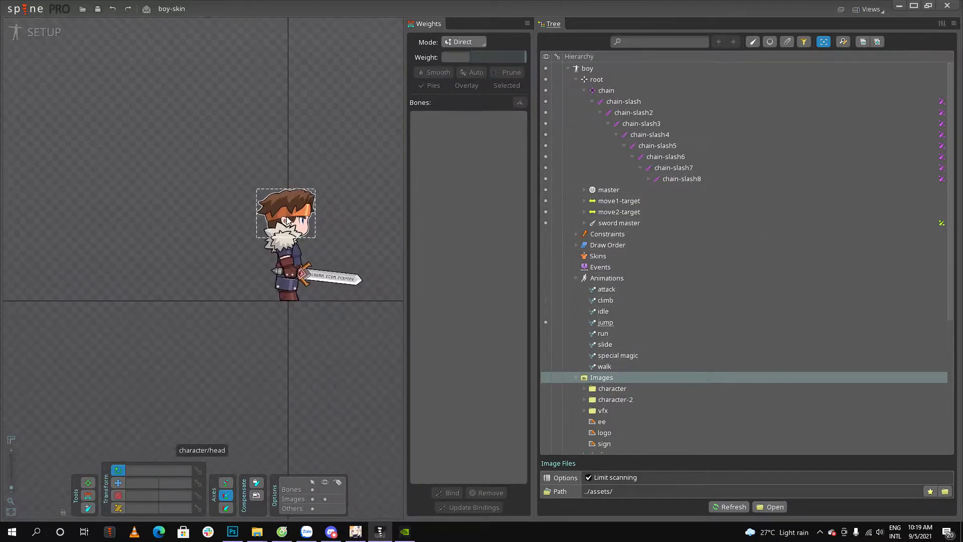
left_click(324, 203)
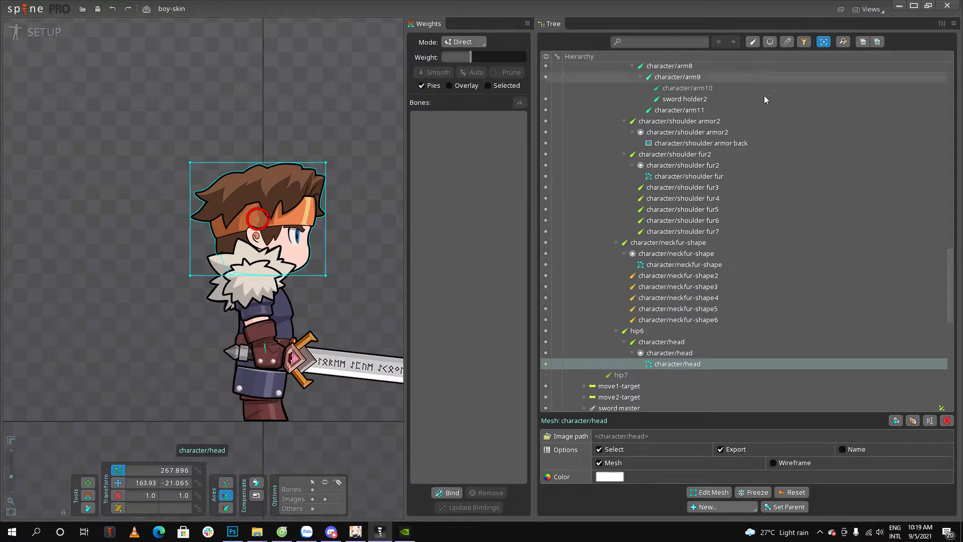
scroll(741, 245, "down", 6)
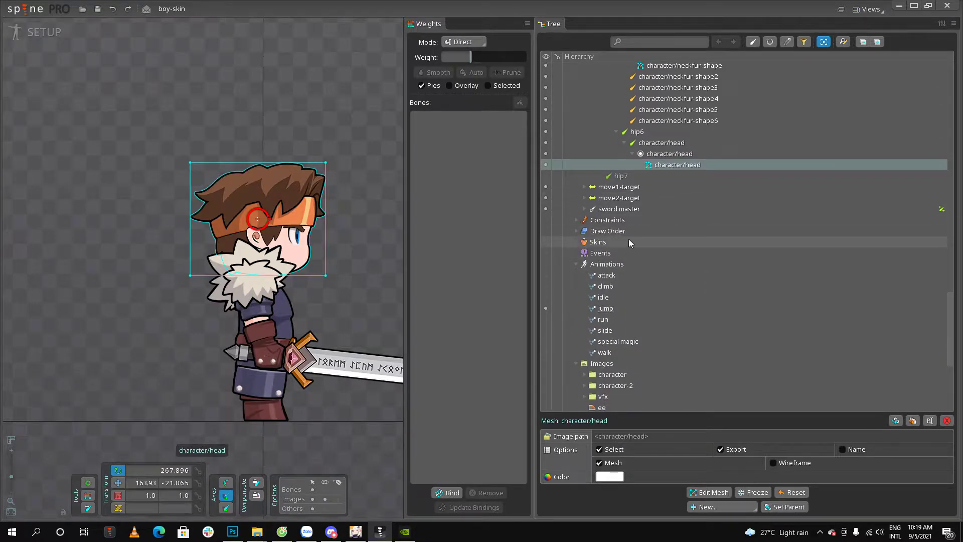
left_click(629, 243)
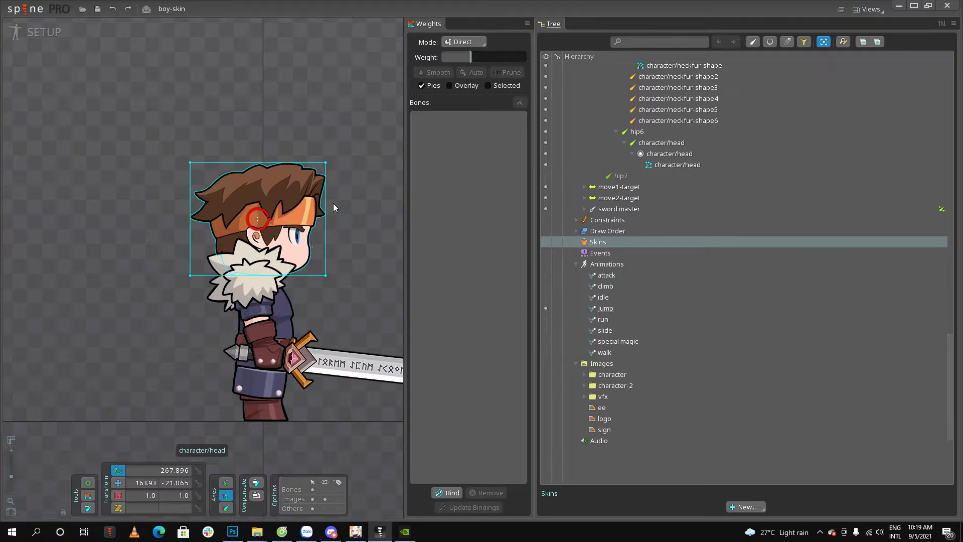
left_click(746, 506)
left_click(747, 482)
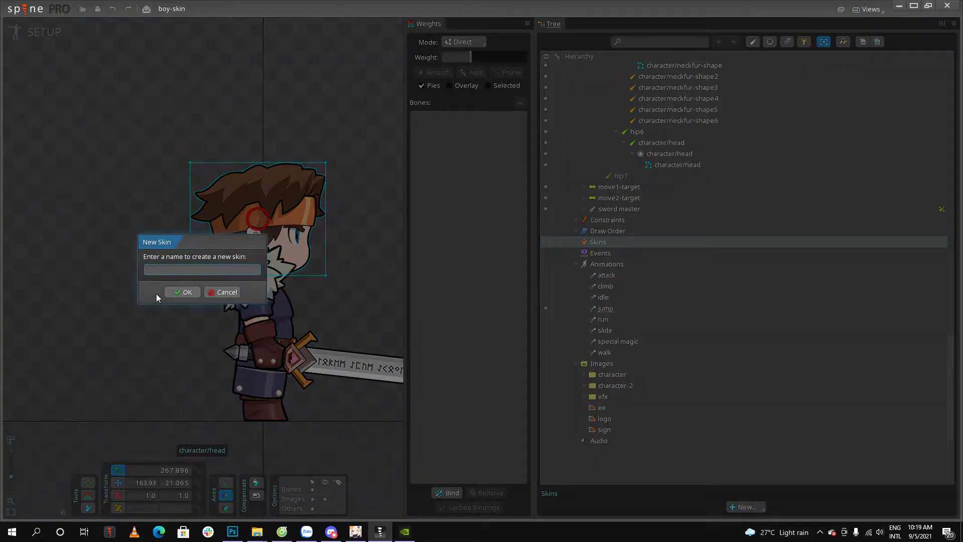
type("skin1")
key("Return")
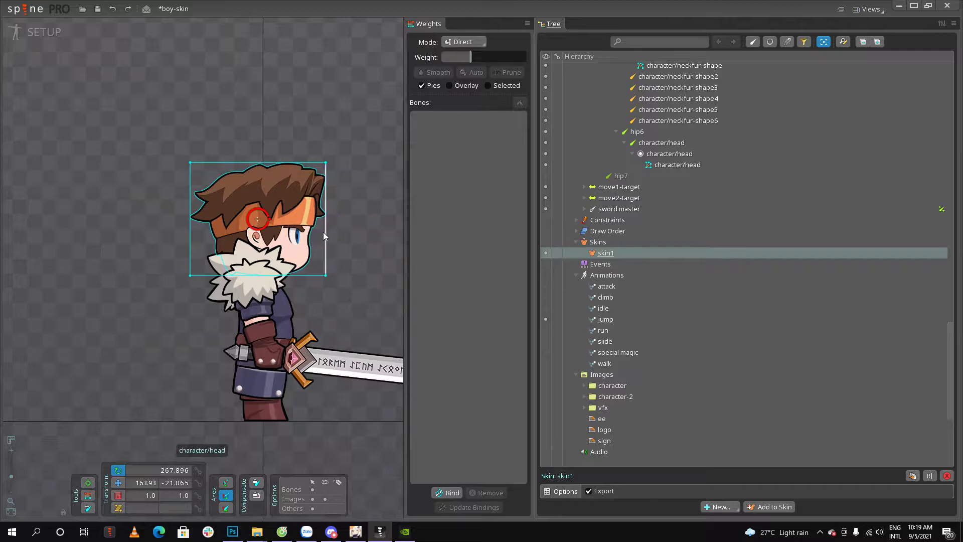
- Add a skin placeholder named head for the character/head mesh
scroll(703, 229, "up", 12)
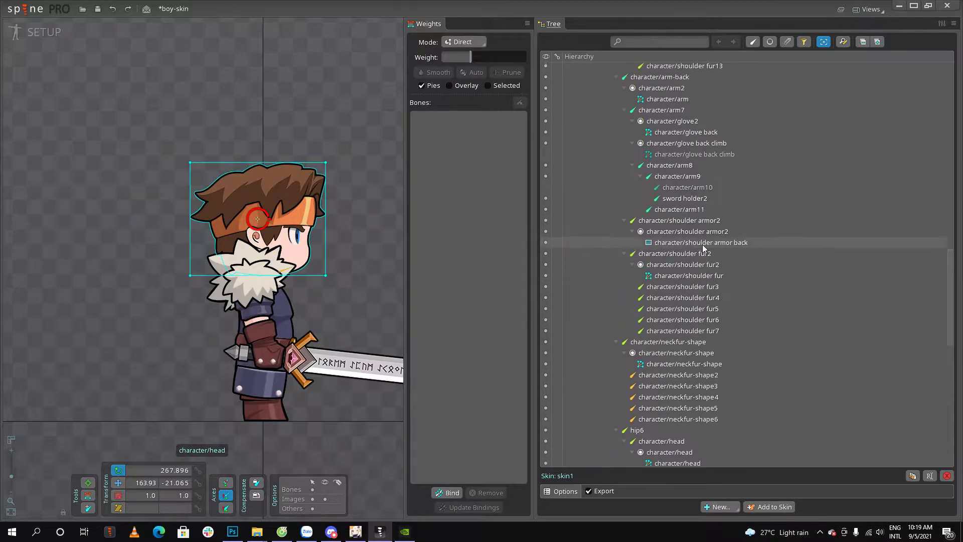
left_click(288, 192)
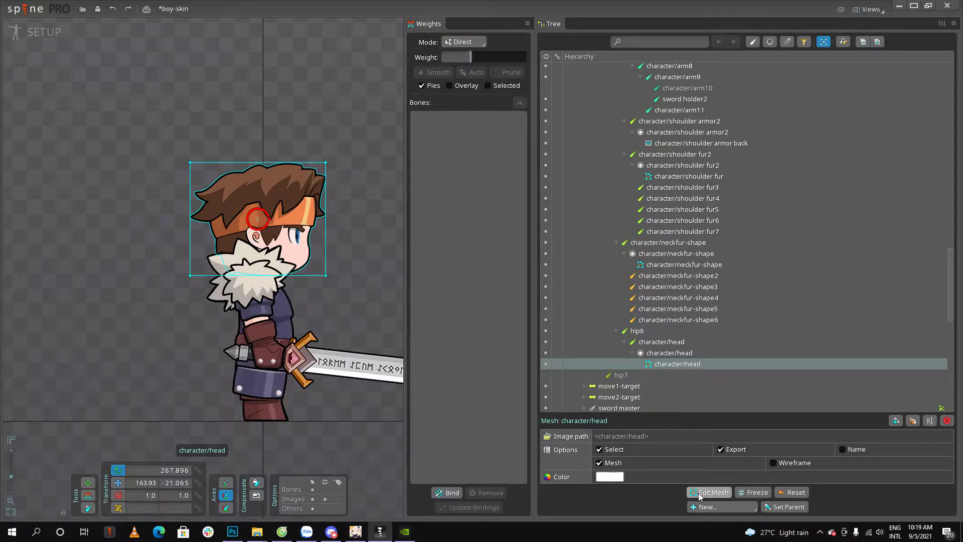
left_click(710, 507)
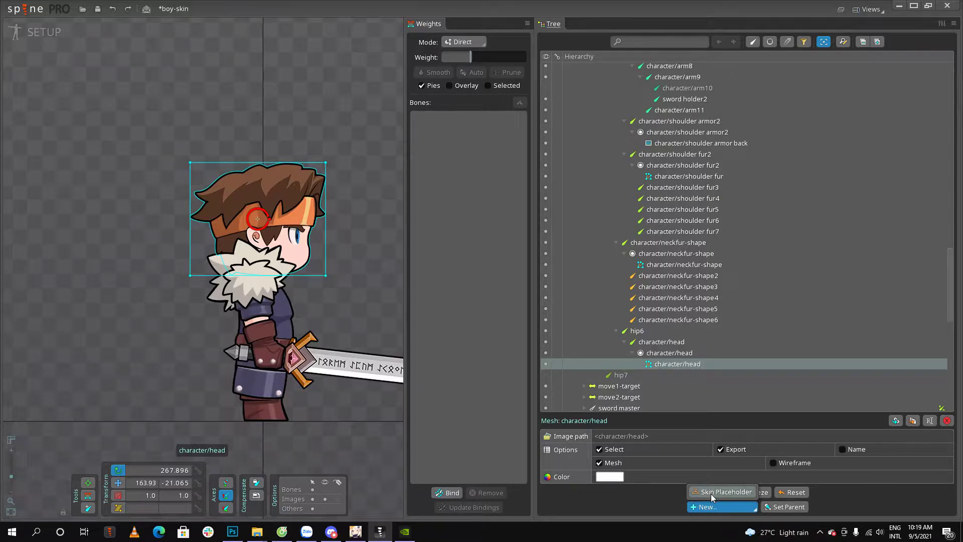
left_click(738, 492)
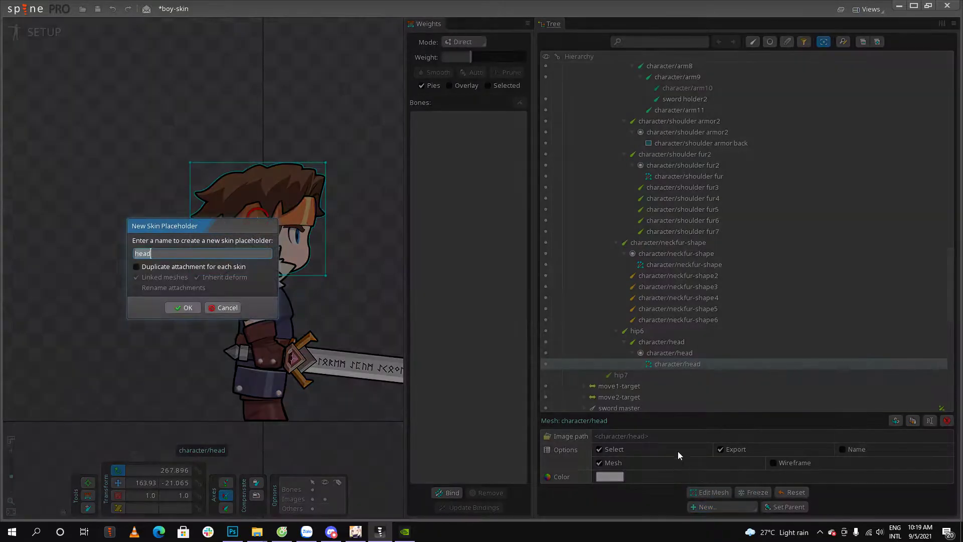
left_click(182, 308)
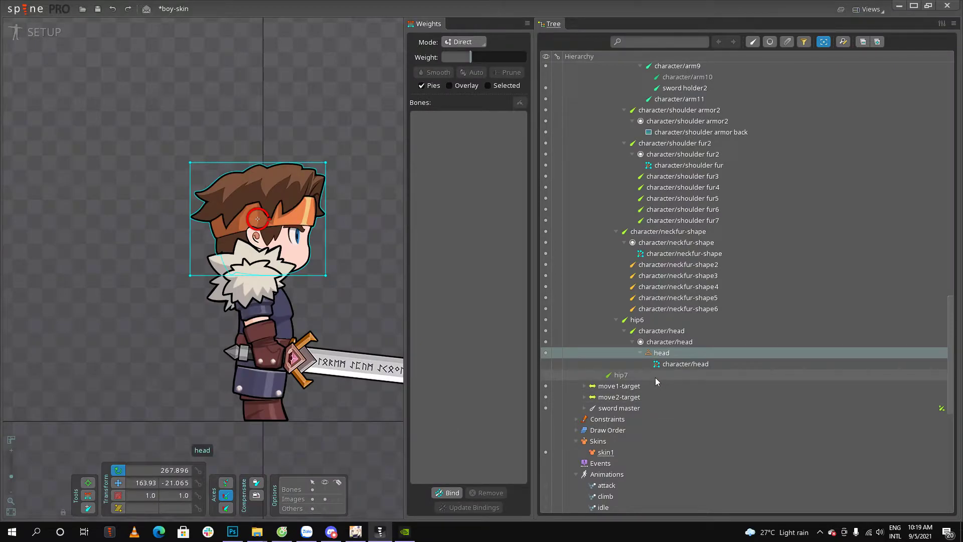
- Add a skin placeholder named body for the character/body mesh
left_click(285, 308)
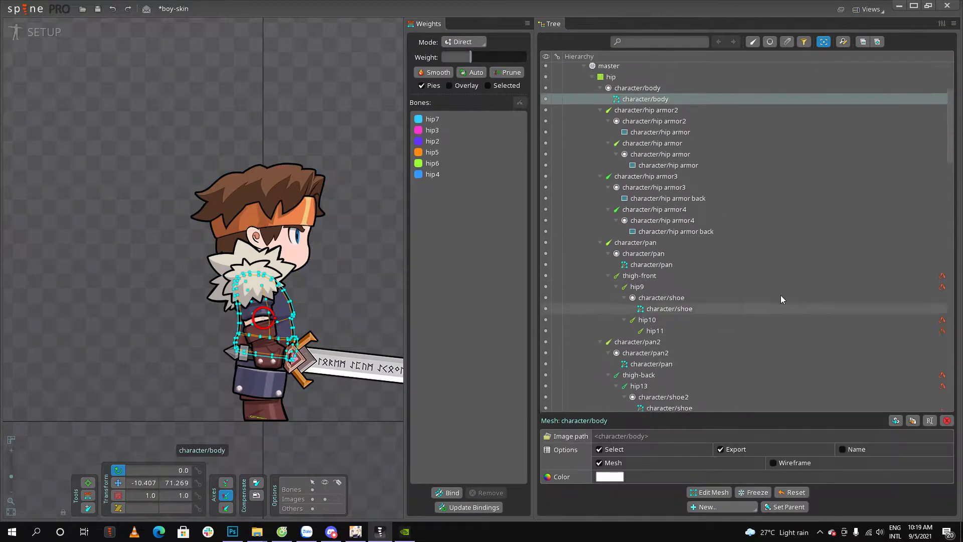
left_click(712, 507)
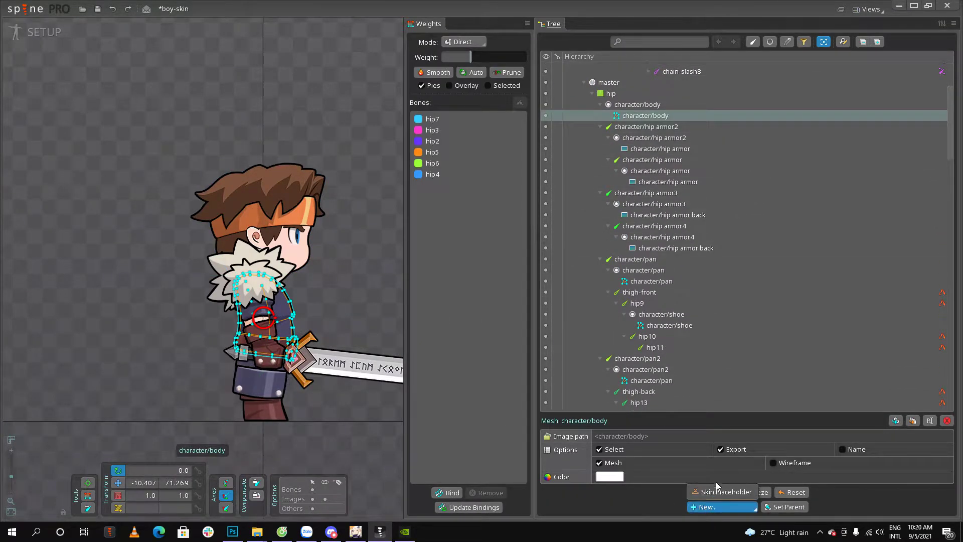
left_click(722, 492)
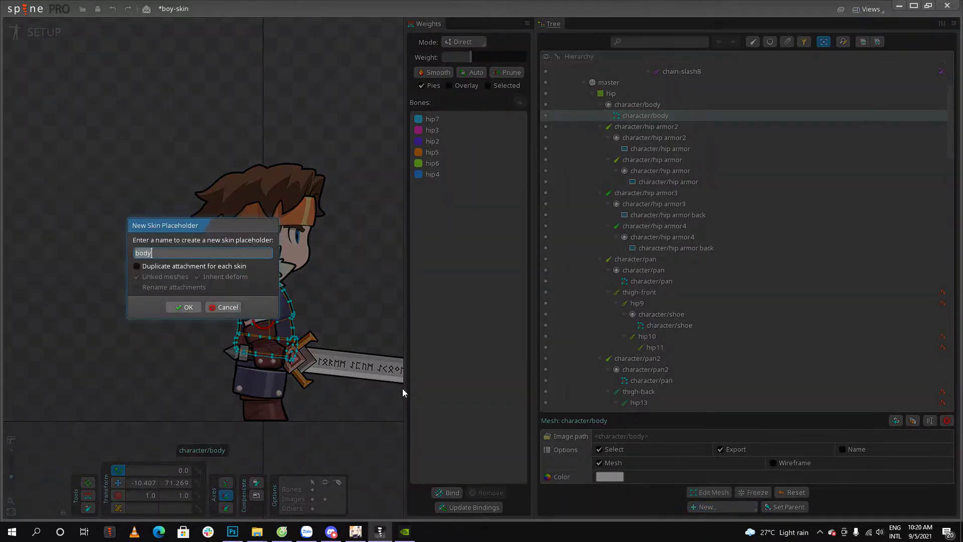
left_click(188, 307)
- Add a skin placeholder named shoulder armor for the front character/shoulder armor region
left_click(357, 245)
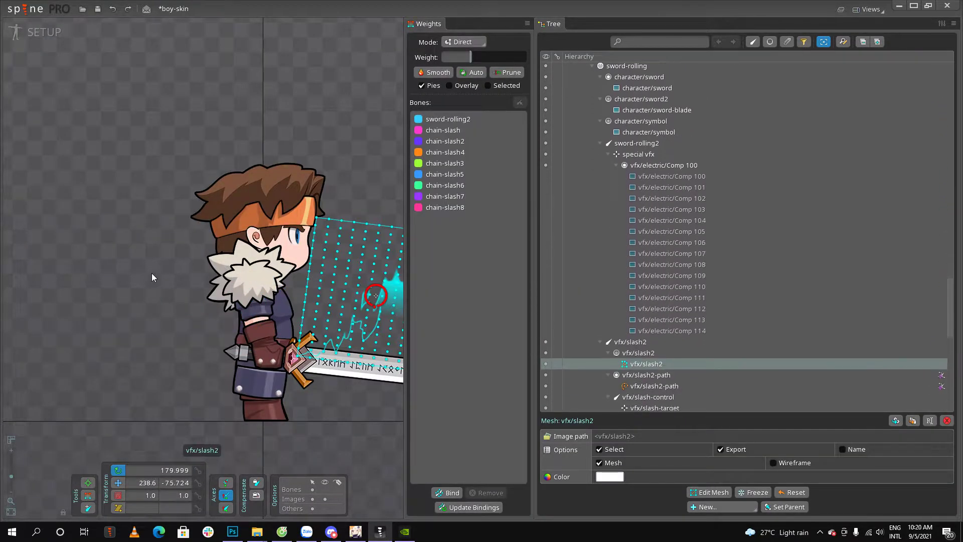
left_click(153, 278)
left_click(247, 297)
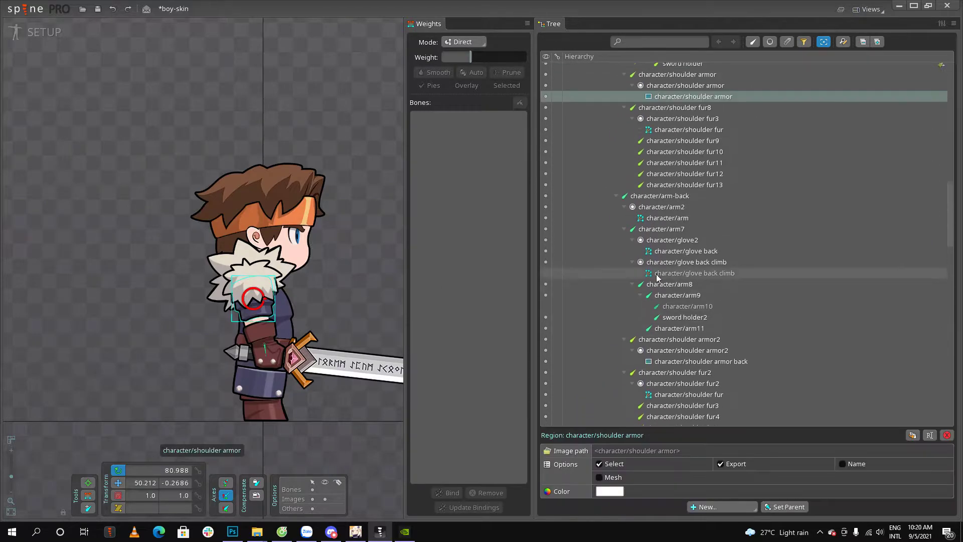
left_click(718, 509)
left_click(721, 495)
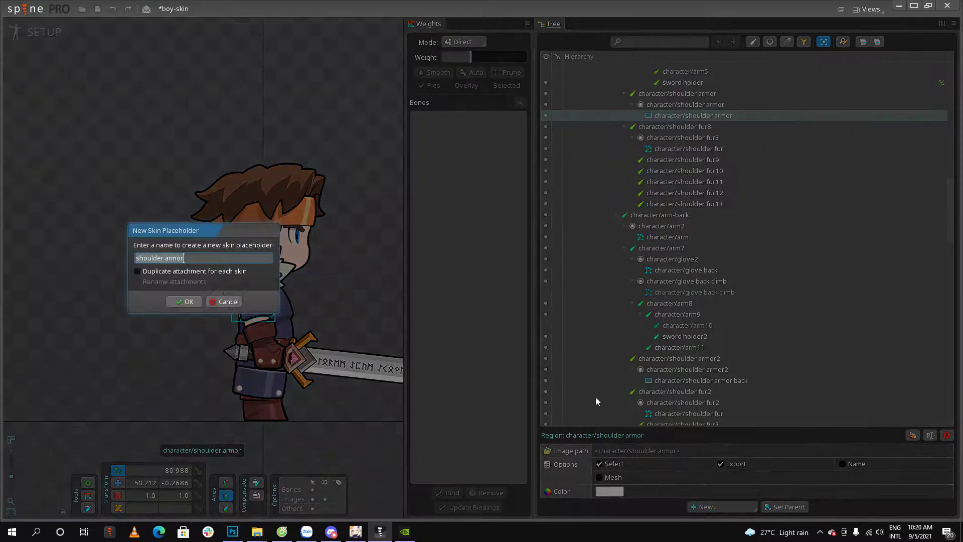
left_click(185, 301)
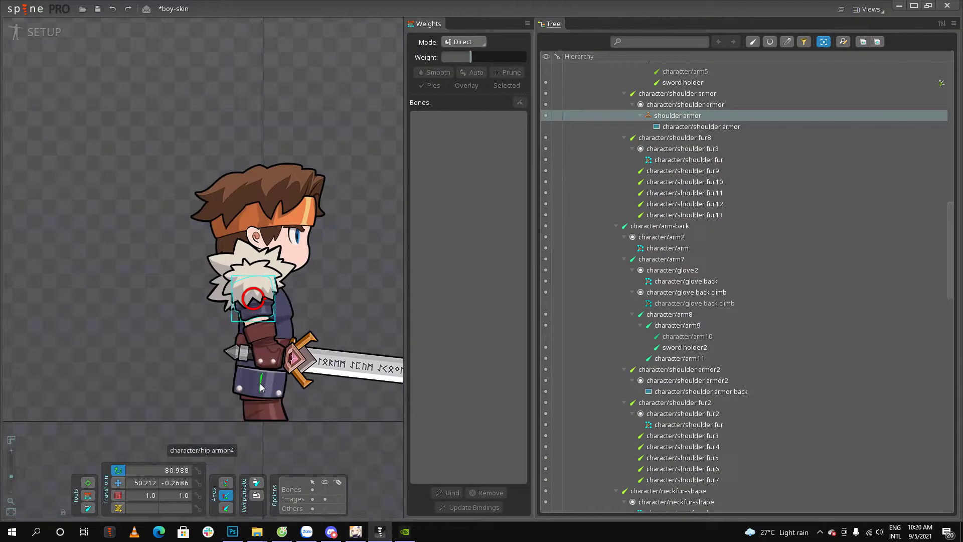
- Add a skin placeholder named hip armor back for the hip armor back region in slot character/hip armor4
left_click(255, 376)
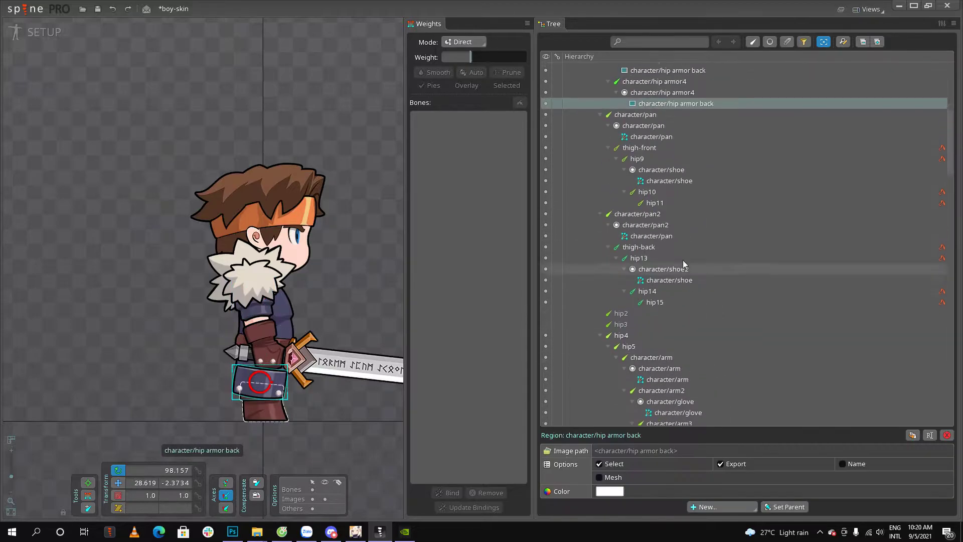
left_click(707, 506)
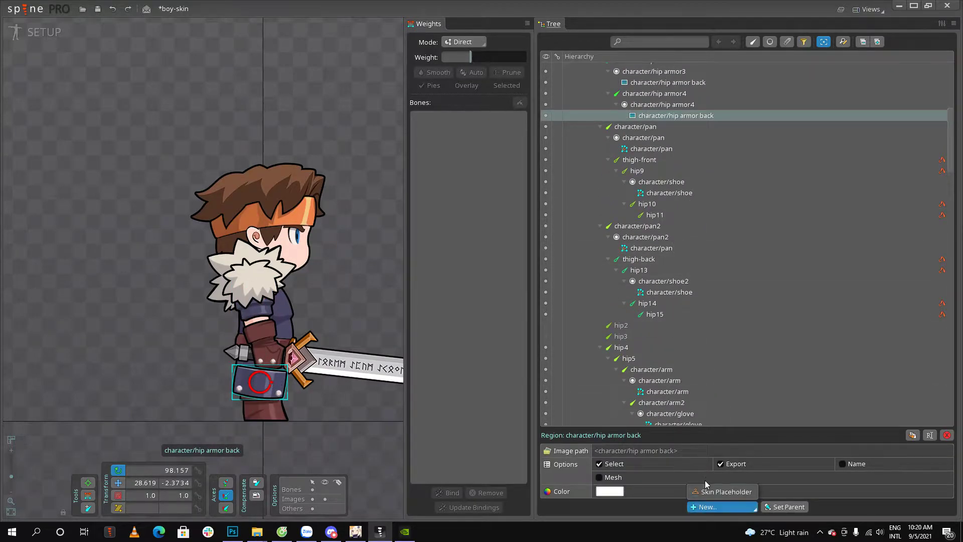
left_click(722, 491)
left_click(184, 306)
- Add a skin placeholder named hip armor back for the hip armor back region in slot character/hip armor3
scroll(253, 364, "up", 4)
left_click(248, 348)
left_click(702, 507)
left_click(705, 496)
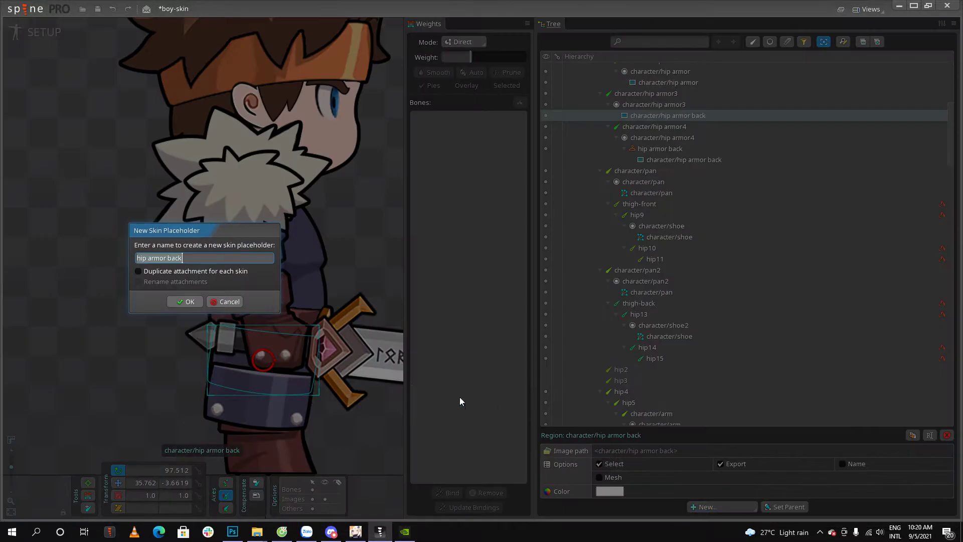
left_click(189, 303)
- Hide skin1 and show it again to check which body parts belong to the skin
scroll(161, 360, "down", 5)
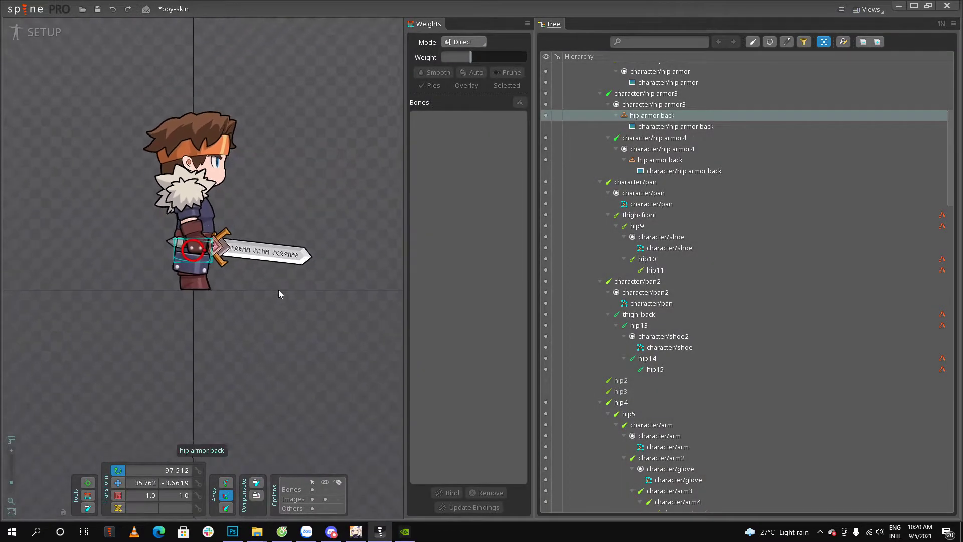
scroll(767, 301, "down", 15)
scroll(774, 351, "down", 15)
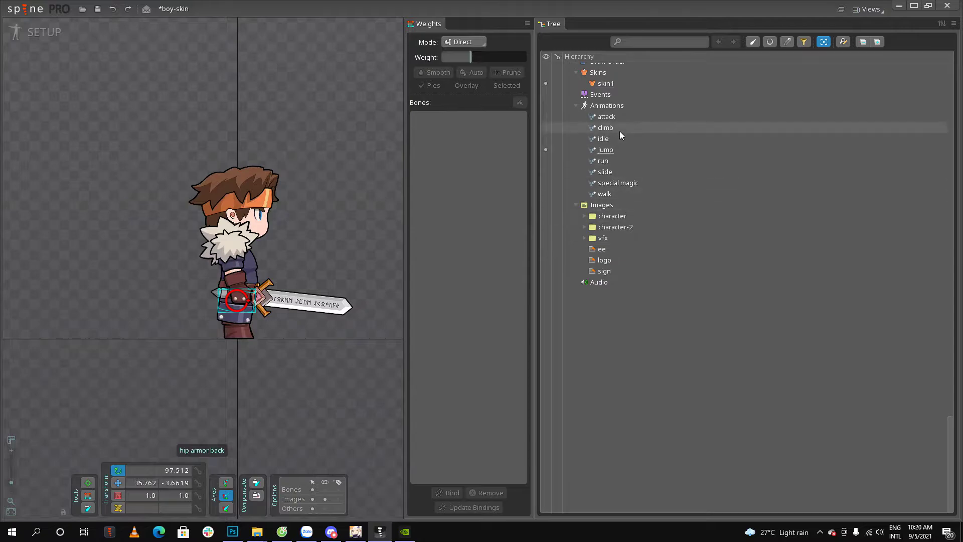
left_click(546, 83)
scroll(545, 83, "down", 1)
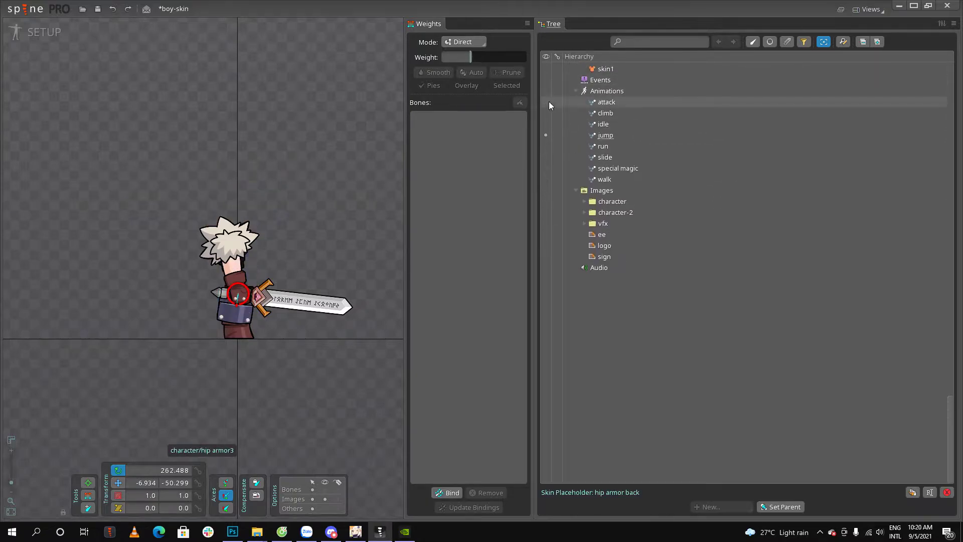
left_click(545, 69)
scroll(639, 170, "up", 4)
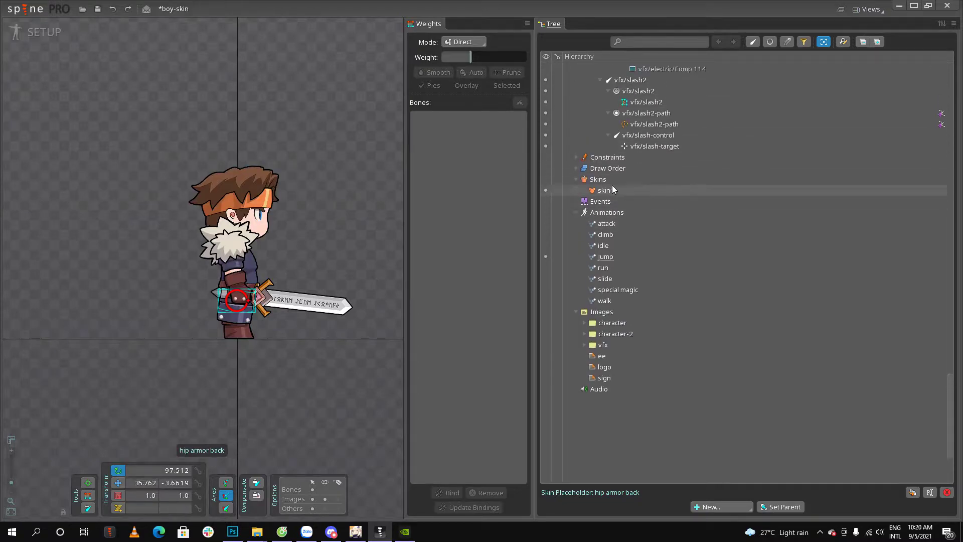
- Duplicate skin1 as skin2 with Linked meshes and Inherit deform enabled
left_click(614, 190)
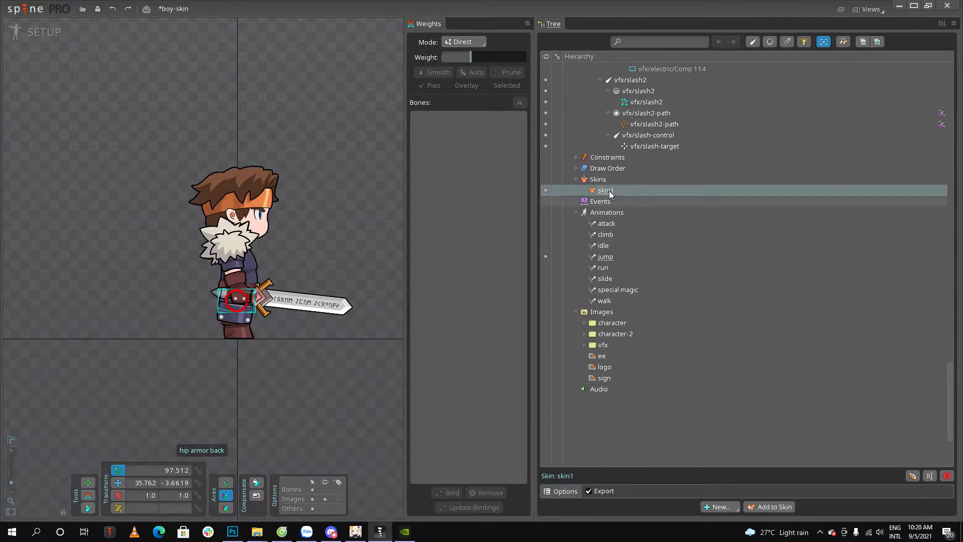
left_click(912, 475)
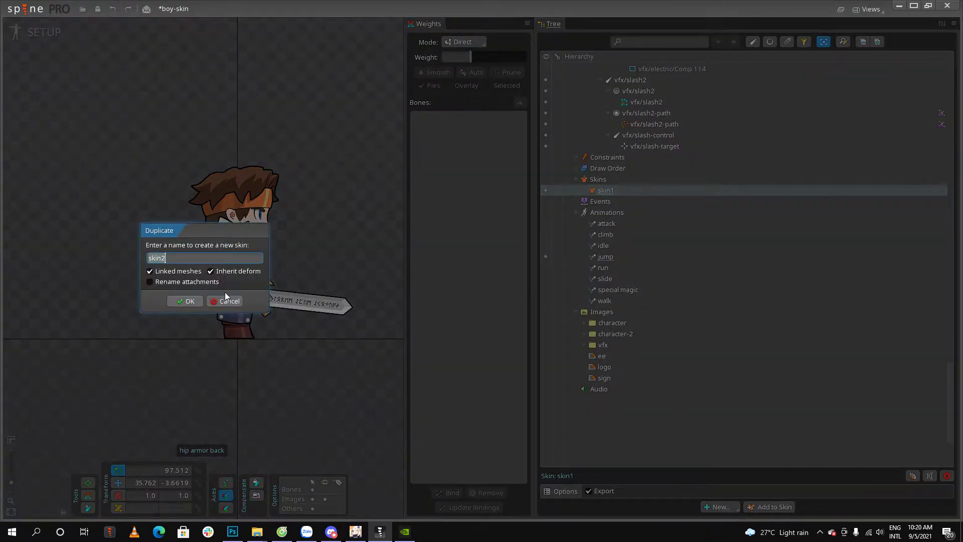
left_click(188, 300)
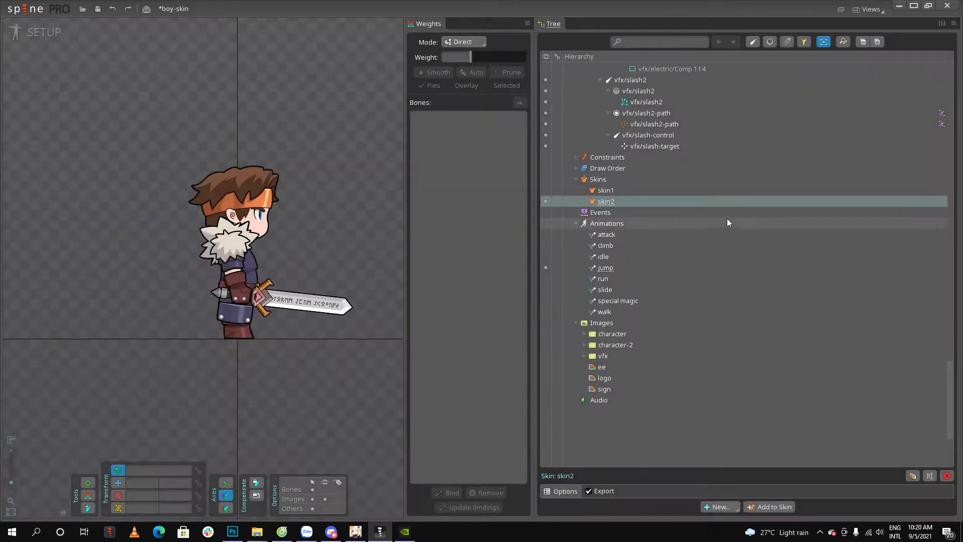
- Select the head attachment of skin2 and check its name in the Rename Attachment dialog
scroll(194, 238, "up", 3)
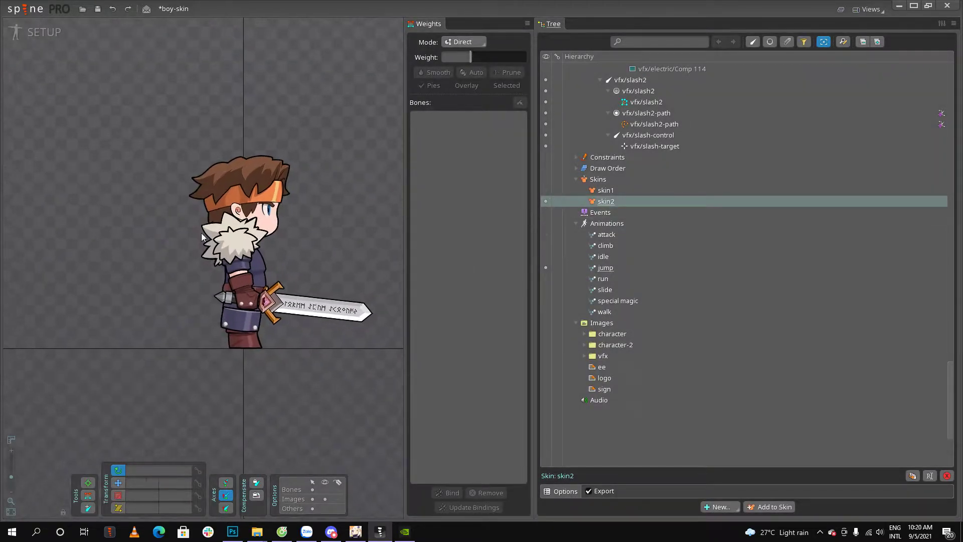
left_click(265, 167)
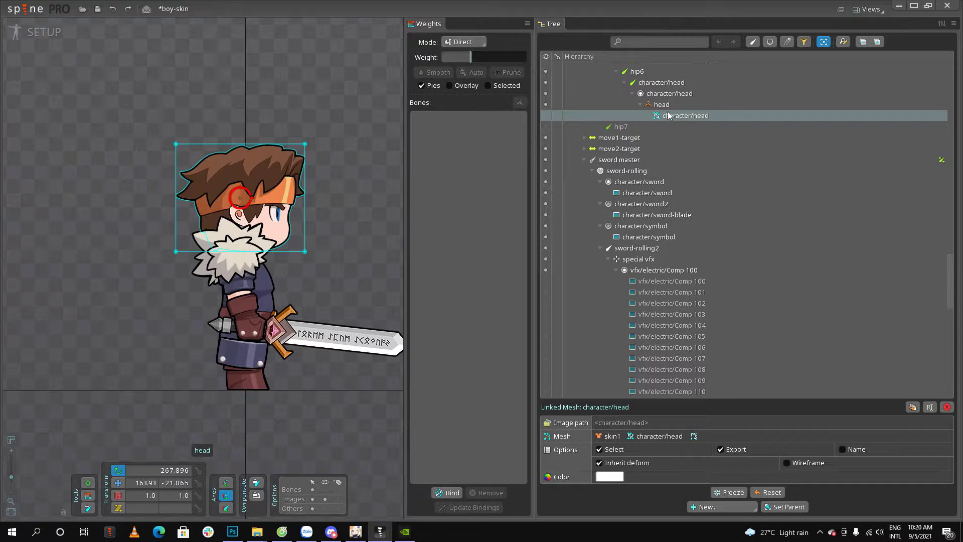
double_click(694, 116)
left_click(178, 270)
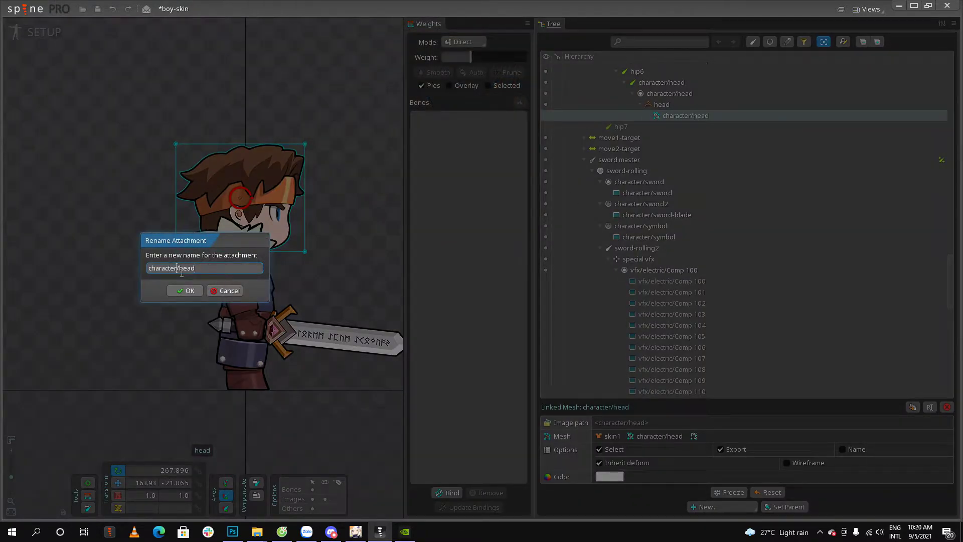
left_click(228, 291)
- Examine the images in the character and character-2 folders, leaving only character-2 expanded
scroll(759, 274, "down", 15)
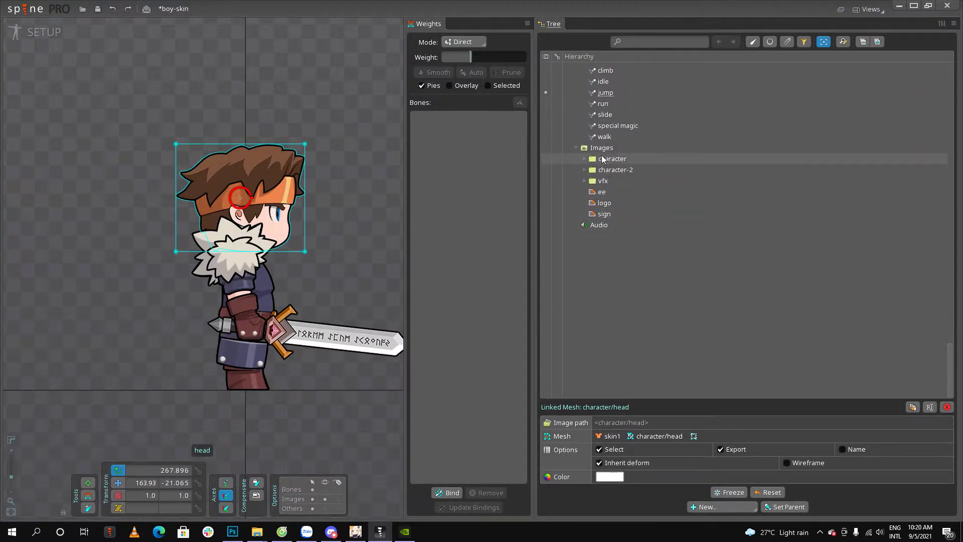
left_click(581, 159)
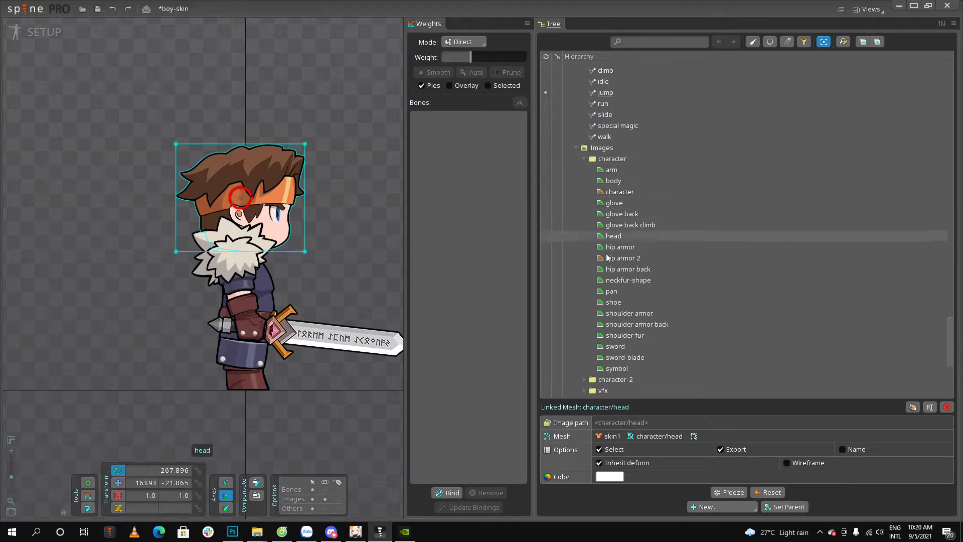
left_click(583, 159)
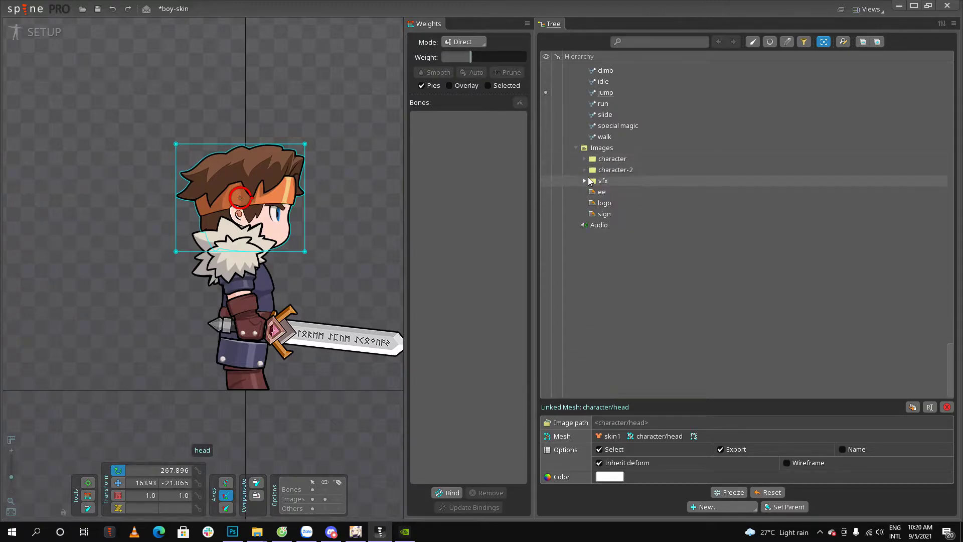
left_click(584, 171)
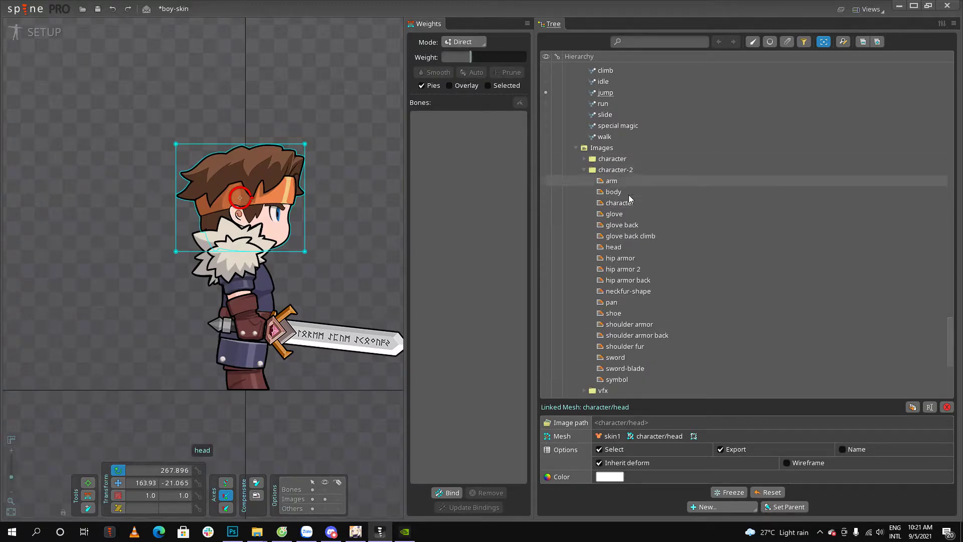
- Collapse the character-2 image folder and rename the head attachment of skin2 to character-2/head
left_click(583, 170)
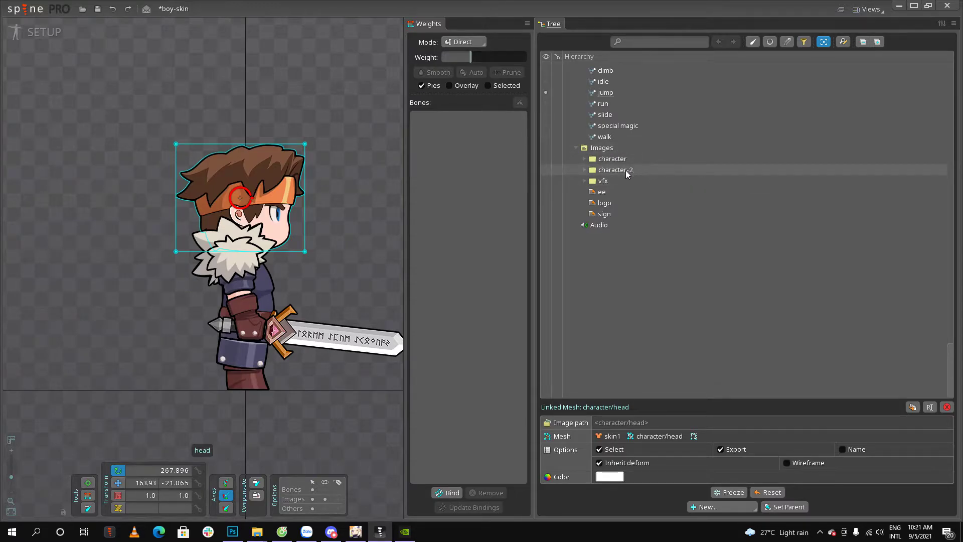
left_click(293, 171)
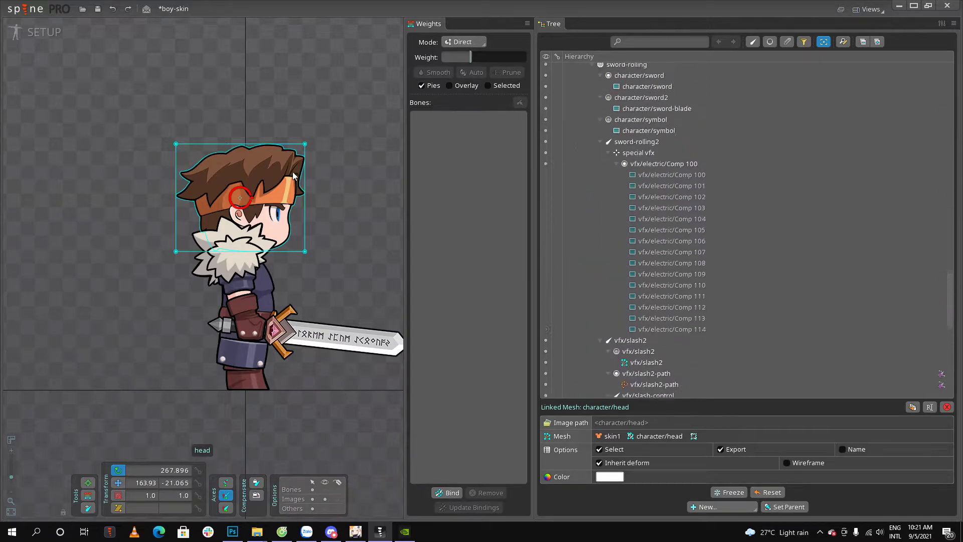
double_click(685, 115)
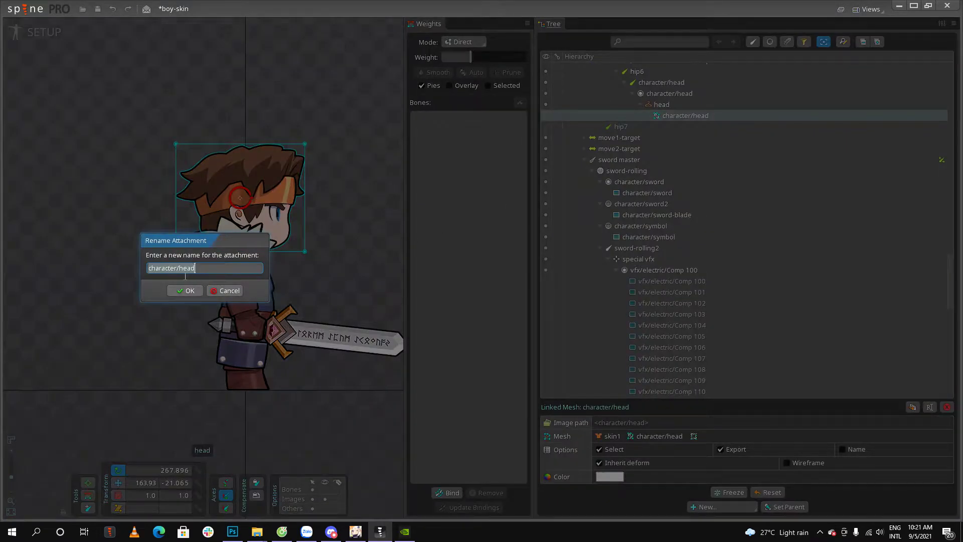
left_click(177, 268)
key("Return")
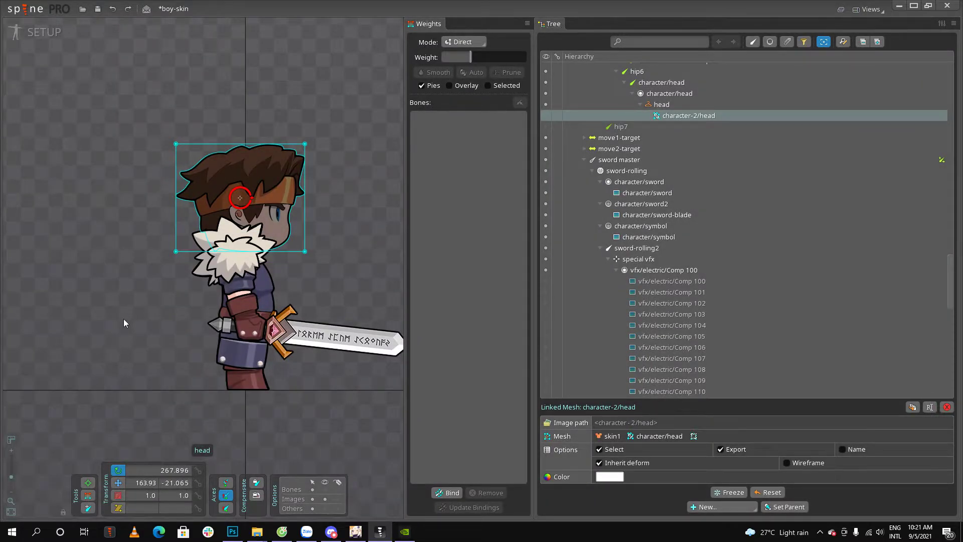
left_click(123, 323)
- Rename the body mesh attachment of skin2 to character-2/body and clear the selection
scroll(271, 311, "up", 2)
left_click(236, 281)
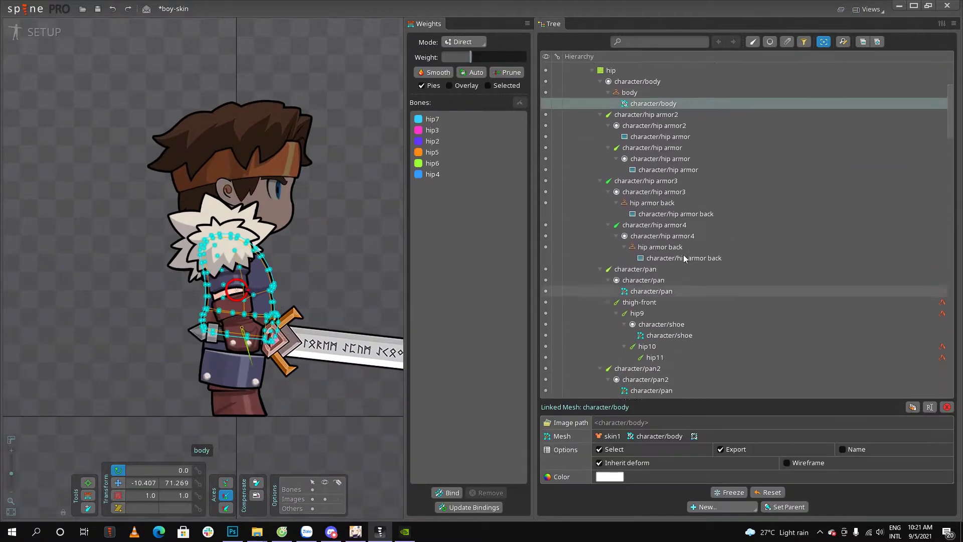
scroll(681, 277, "up", 1)
double_click(656, 116)
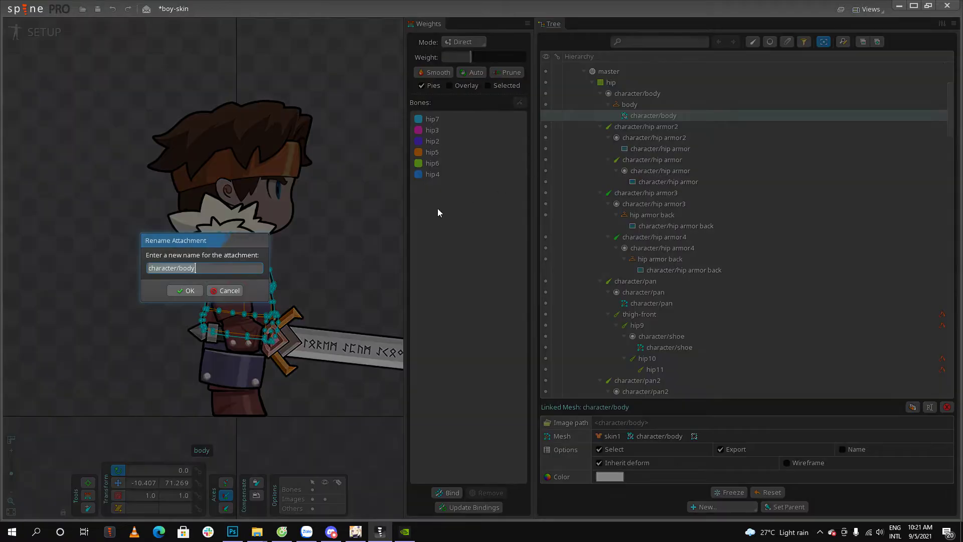
left_click(179, 274)
type("-2")
key("Return")
left_click(82, 371)
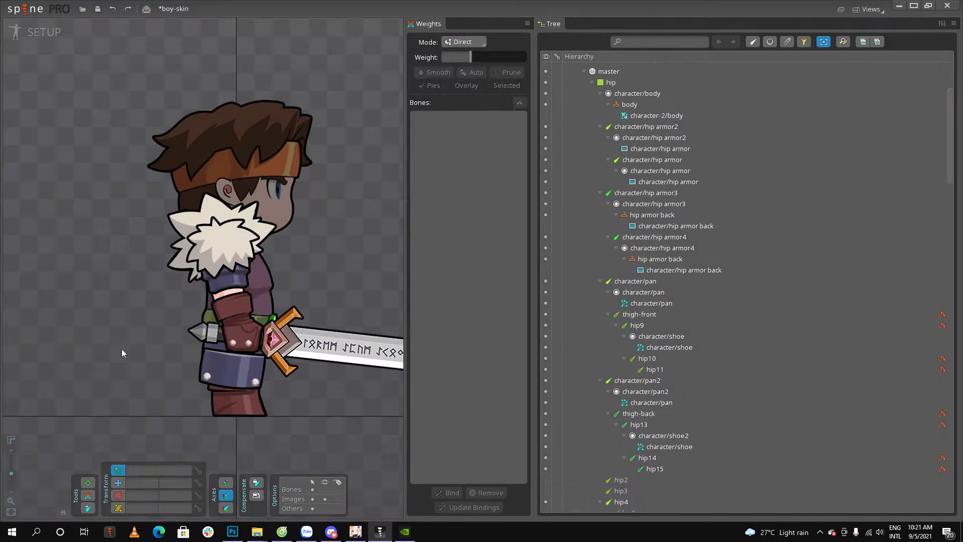
- Rename the attachment in the front shoulder armor placeholder to character-2/shoulder armor
scroll(265, 278, "up", 3)
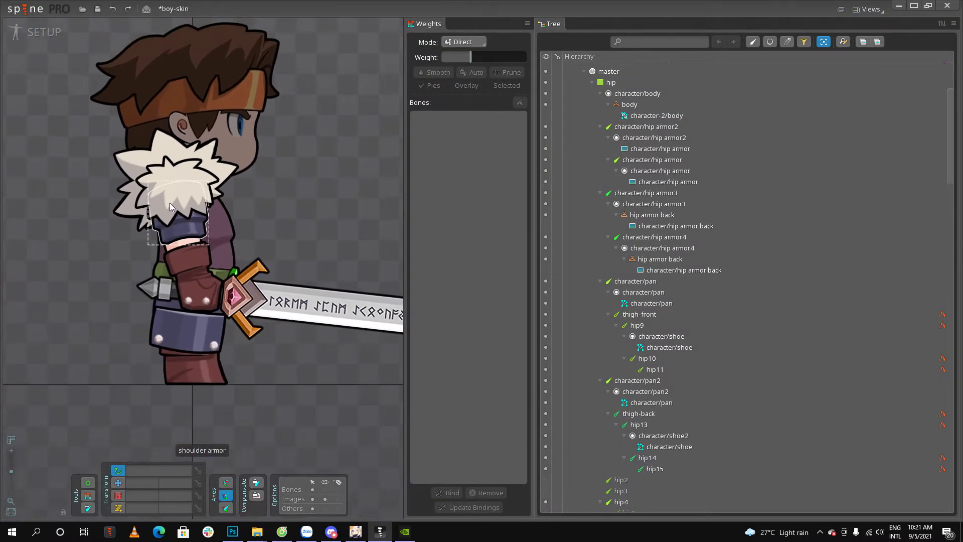
left_click(167, 216)
double_click(702, 380)
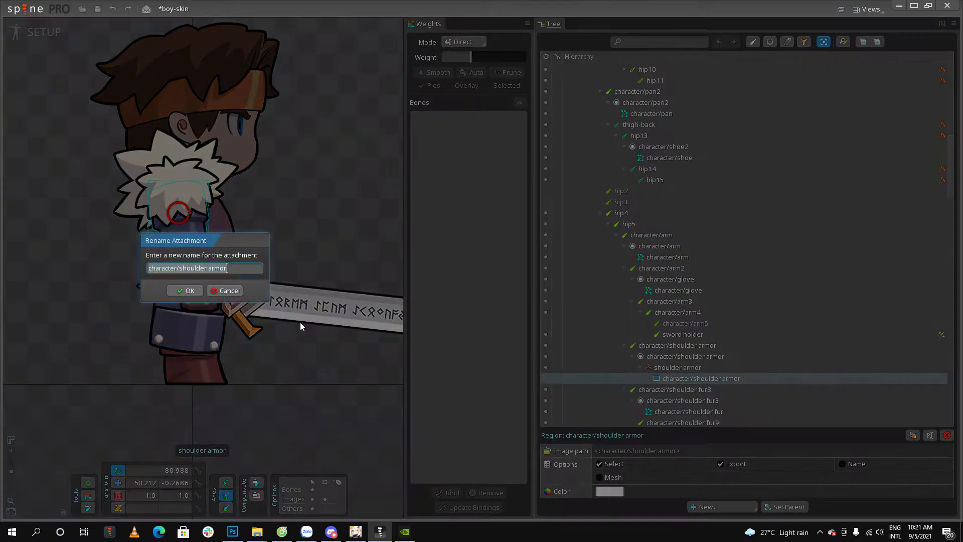
left_click(179, 269)
type("-2")
key("Return")
- Rename the lower hip armor piece's attachment, in the hip armor4 slot, to character-2/hip armor back
left_click(186, 333)
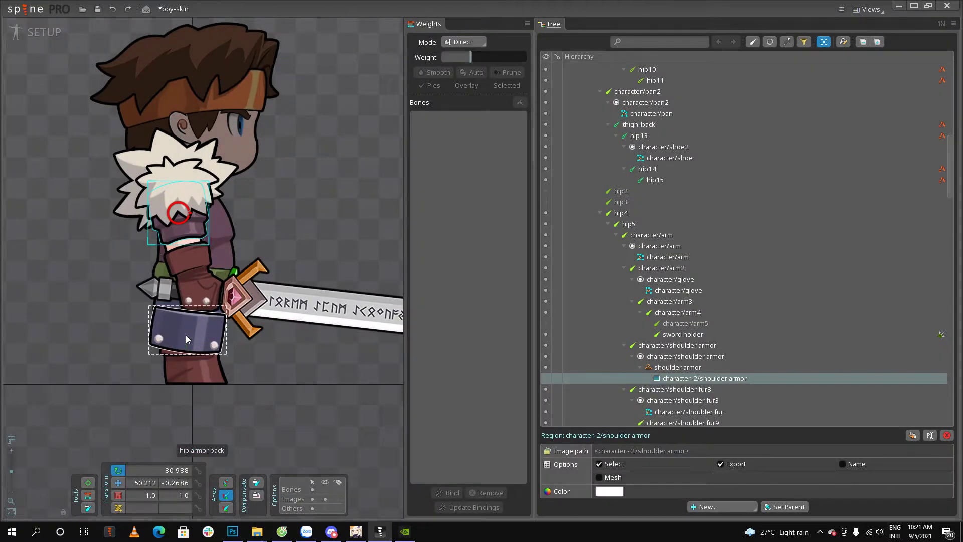
double_click(680, 115)
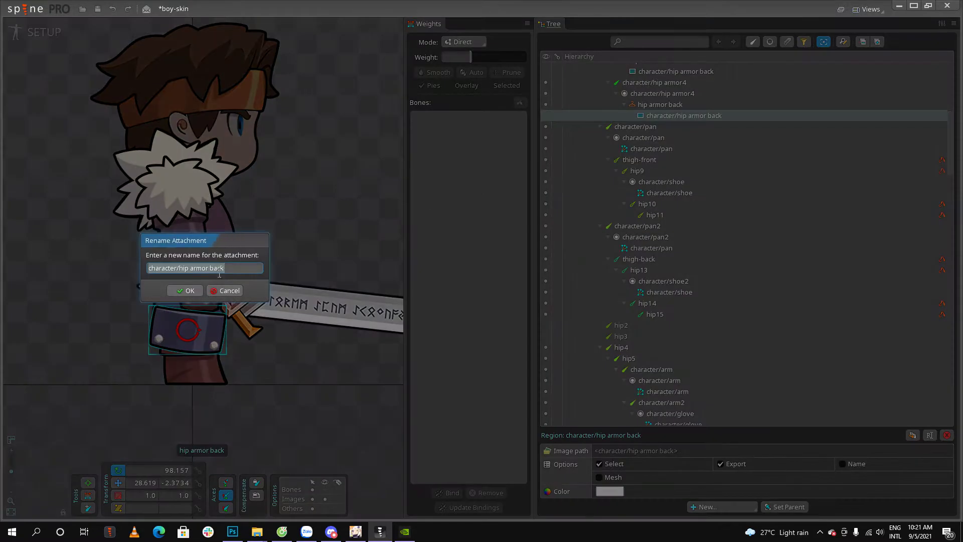
left_click(181, 270)
type("-2")
key("Return")
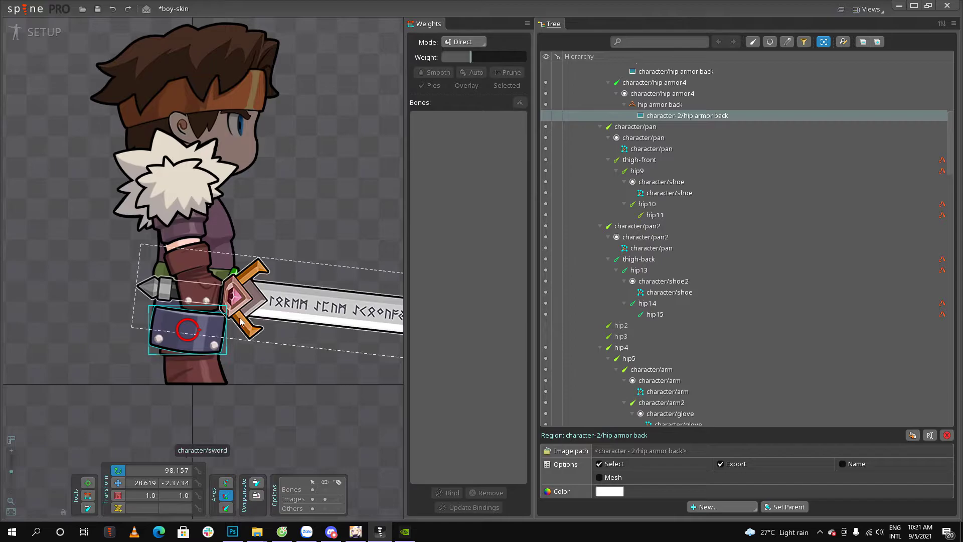
- Rename the upper hip armor piece's attachment, in the hip armor3 slot, to character-2/hip armor back
left_click(201, 301)
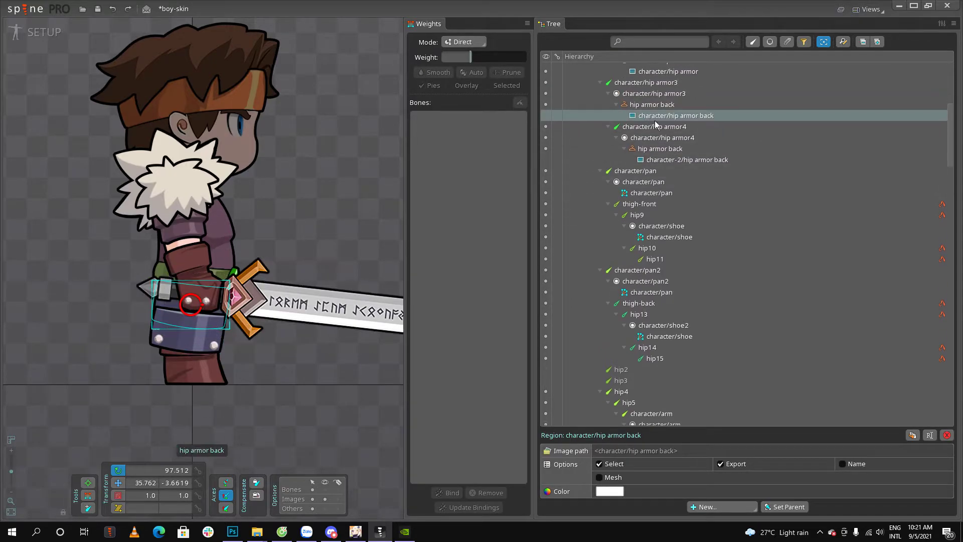
double_click(661, 116)
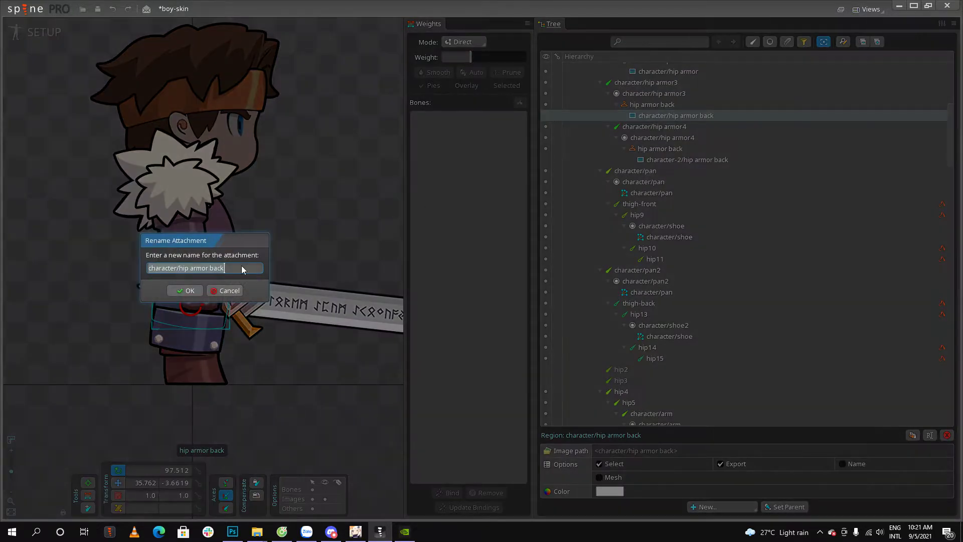
left_click(180, 270)
type("-2")
key("Return")
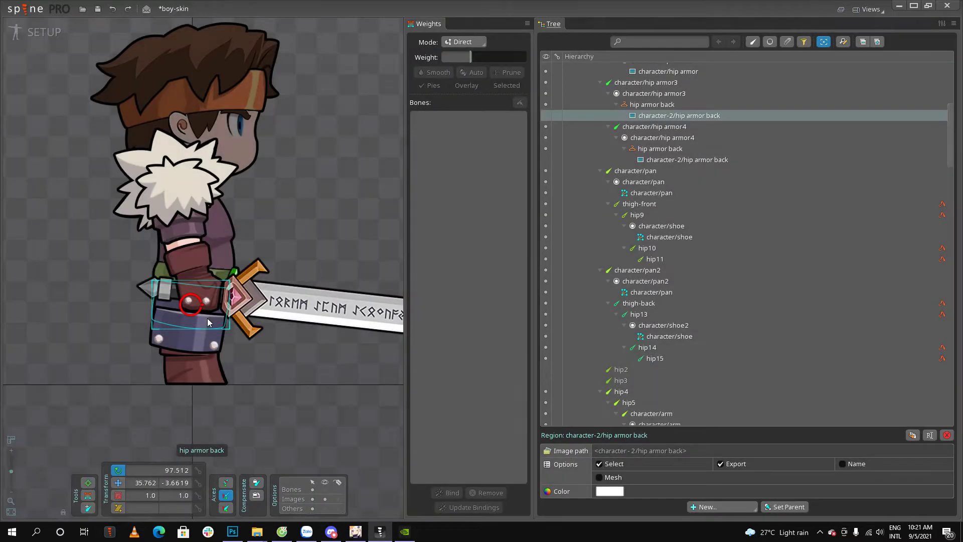
- Review the folder and image parts of the hip armor3 attachment's name in the Rename Attachment dialog without changing it
double_click(674, 117)
left_click(200, 268)
left_click(250, 271)
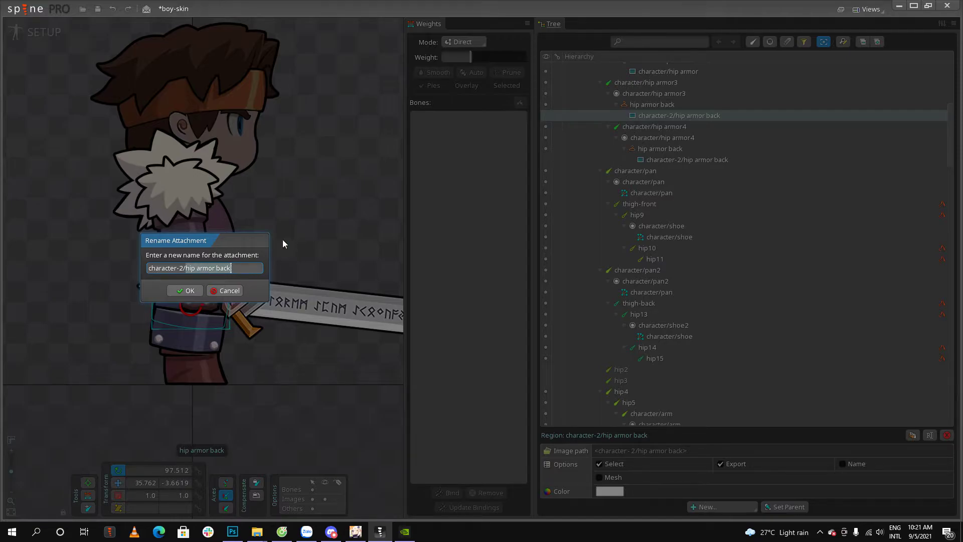
left_click_drag(188, 272, 153, 274)
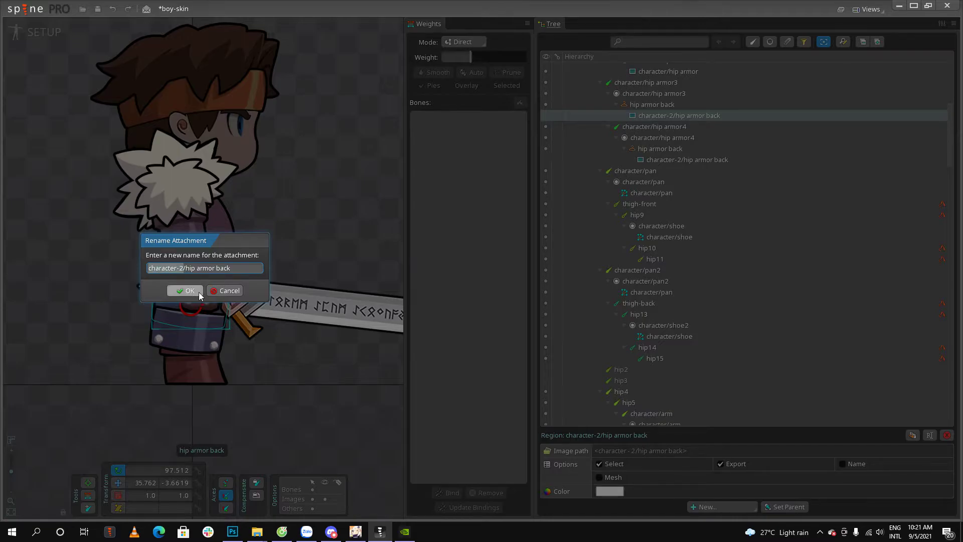
left_click(225, 290)
- Move the hip armor3 attachment aside to reveal the piece, and undo the move
scroll(245, 377, "down", 2)
left_click(263, 383)
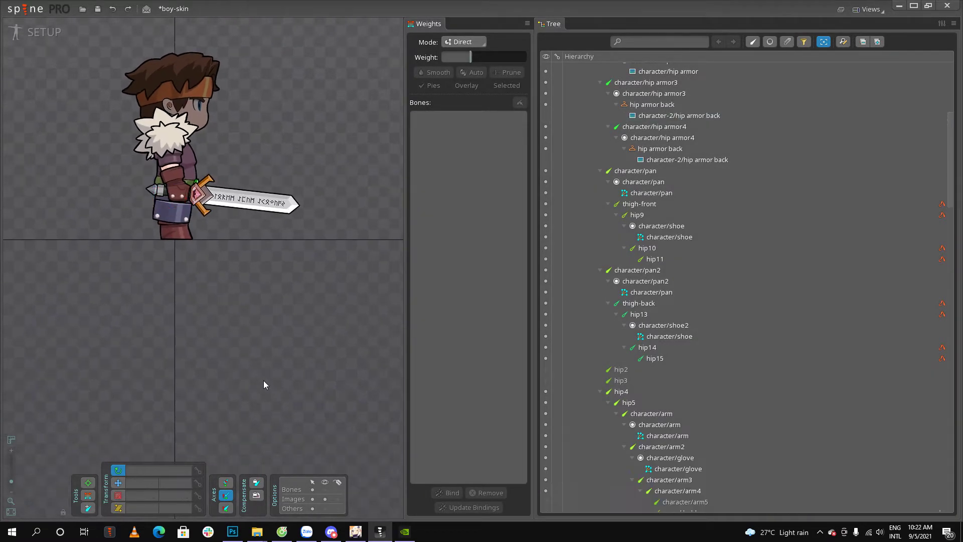
scroll(330, 377, "up", 5)
scroll(242, 258, "up", 2)
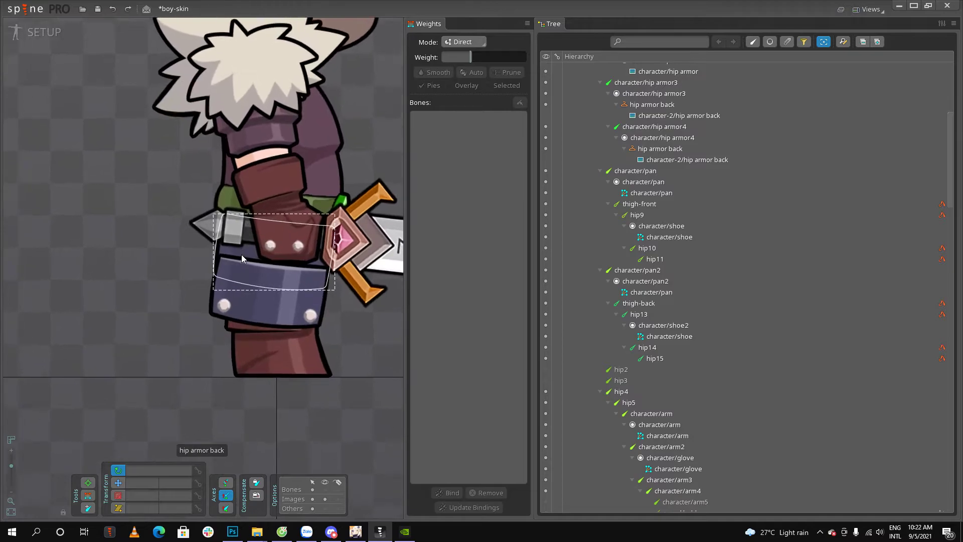
left_click(242, 255)
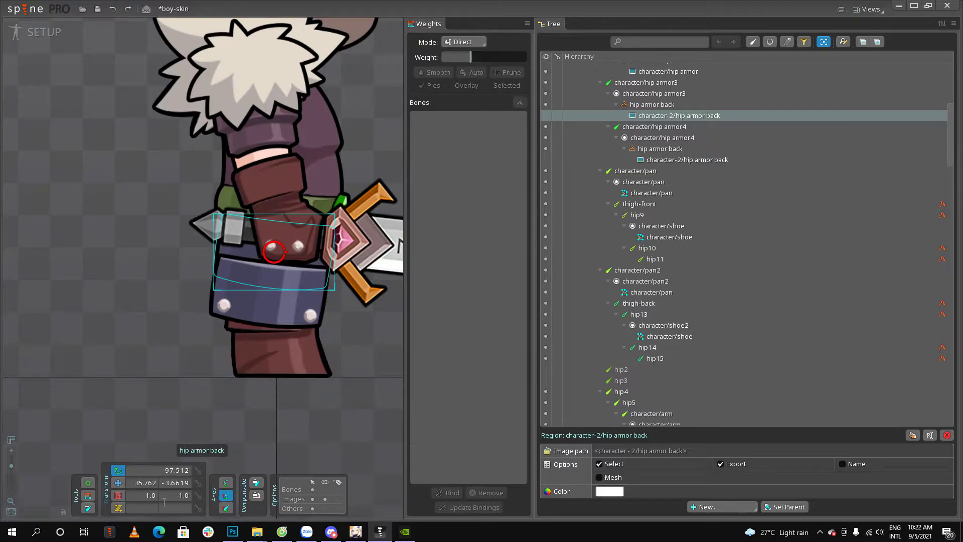
left_click_drag(291, 247, 181, 247)
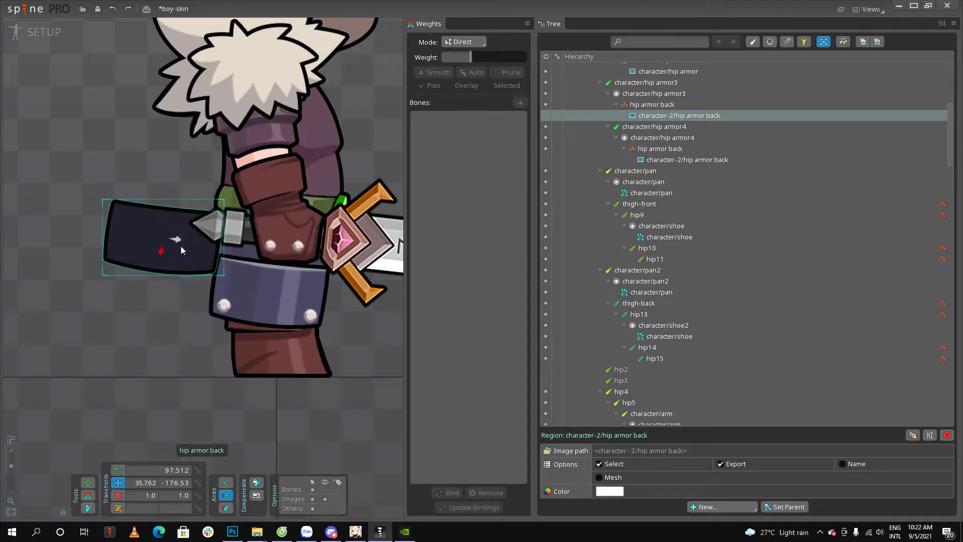
key("ctrl+z")
- Rename the attachment in the character/hip armor slot to character-2/hip armor
left_click(257, 314)
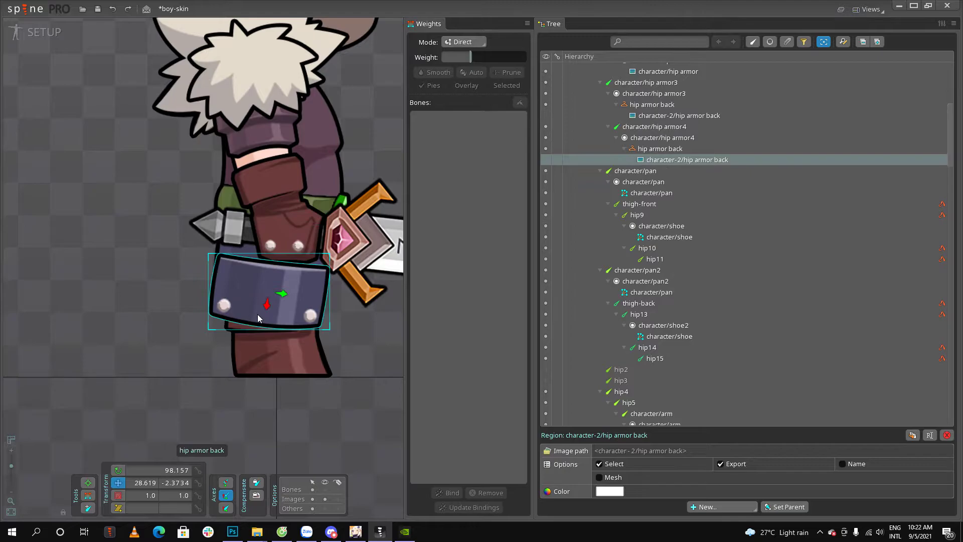
scroll(697, 179, "up", 5)
scroll(721, 274, "down", 15)
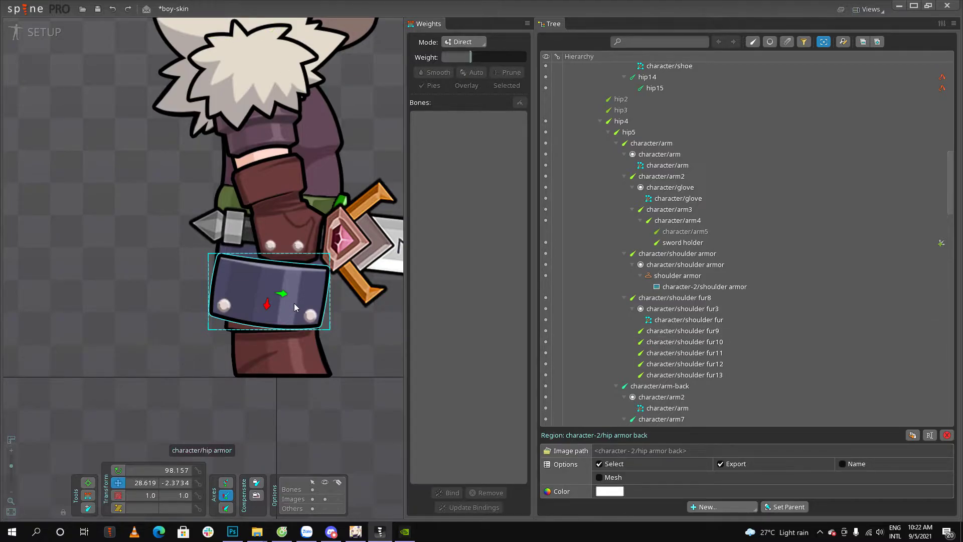
left_click(324, 316)
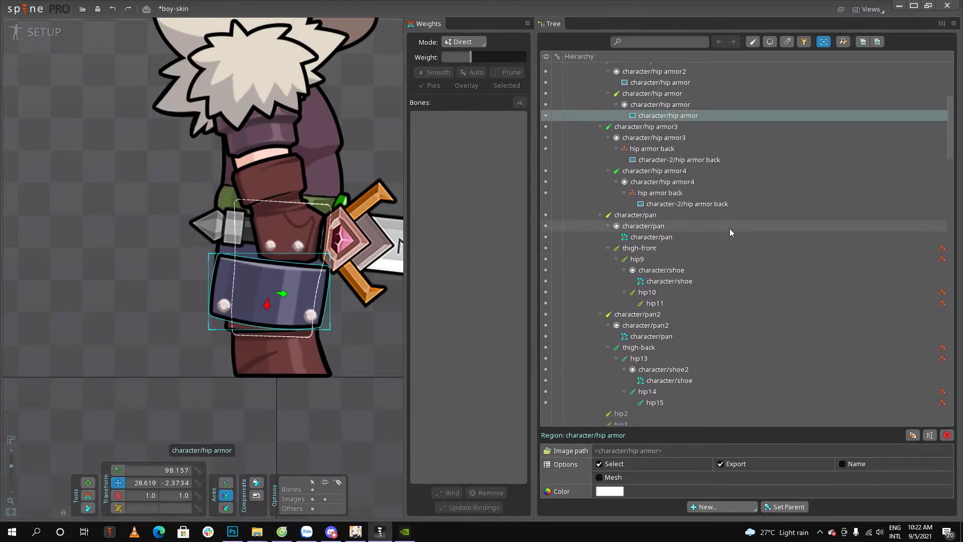
double_click(682, 116)
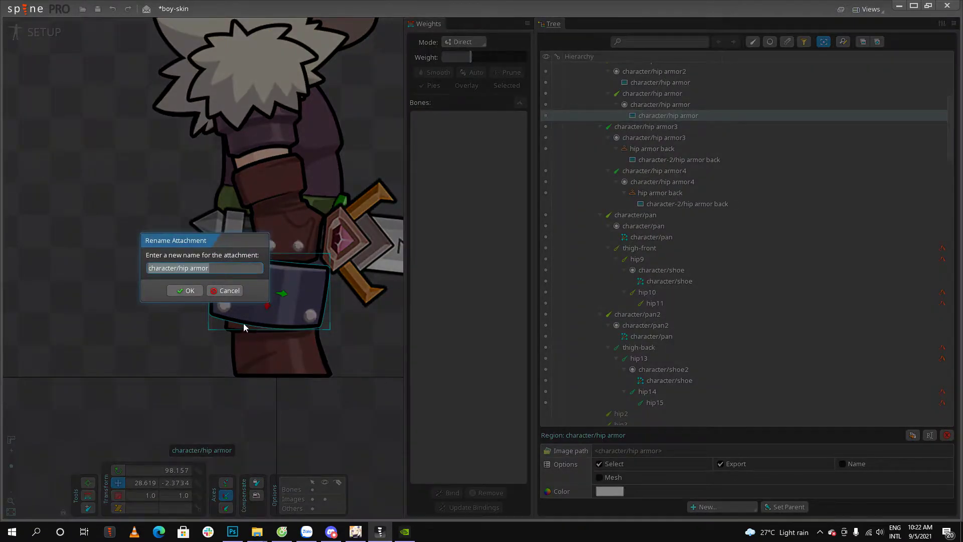
left_click(175, 268)
type("-2")
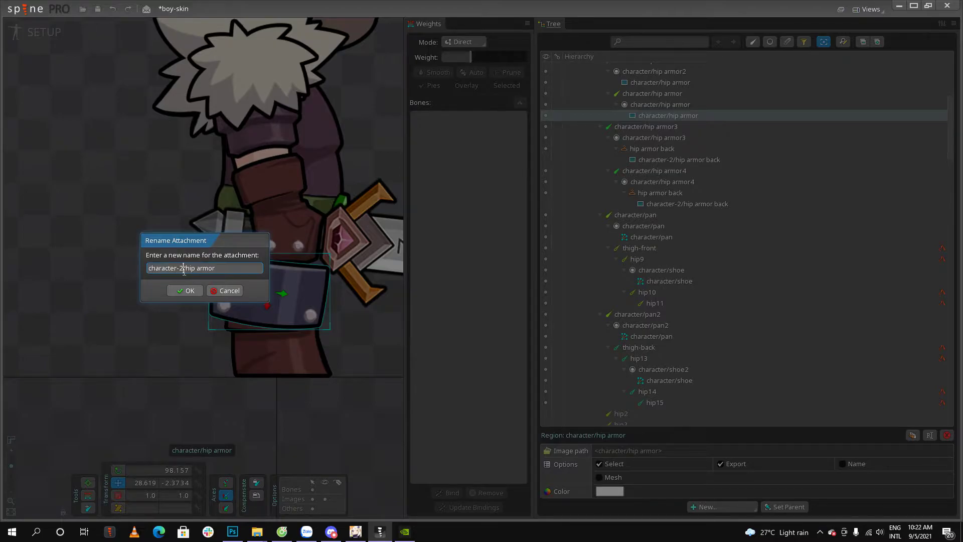
key("Return")
- Rename the attachment in the hip armor2 slot to character-2/hip armor
double_click(660, 82)
left_click(181, 270)
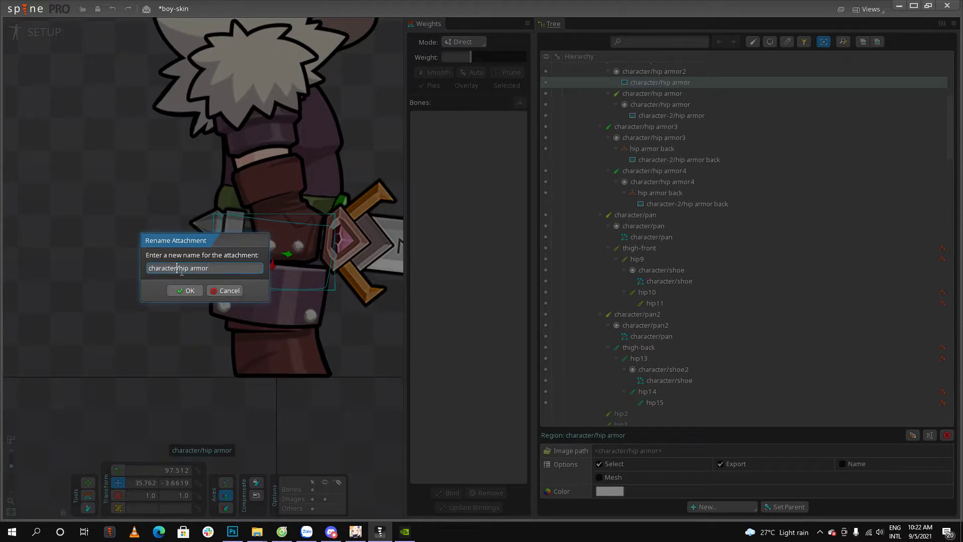
left_click(185, 284)
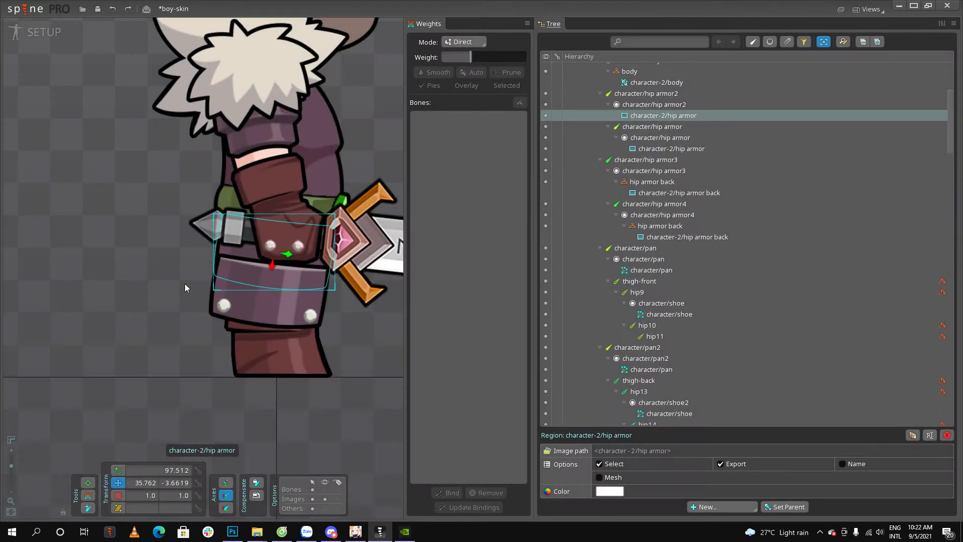
scroll(212, 275, "down", 5)
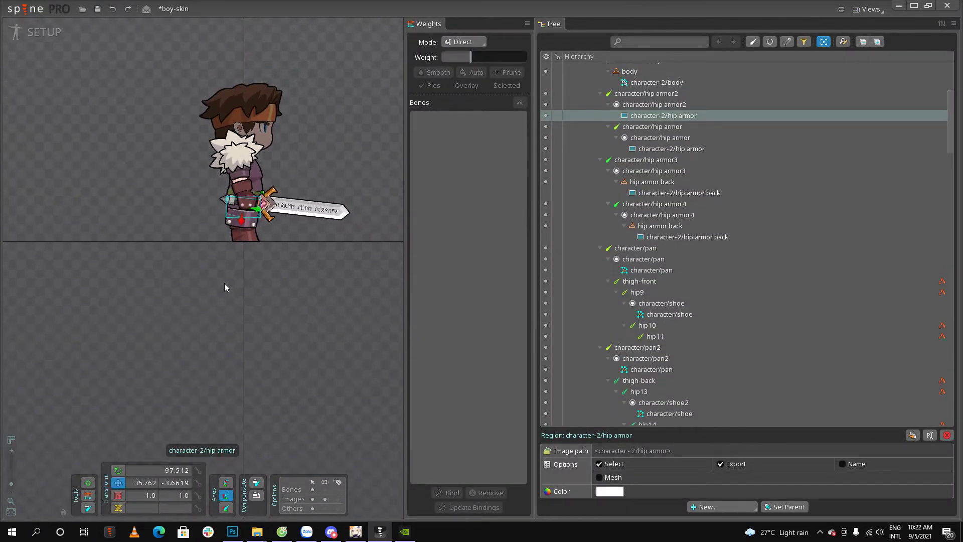
- Switch the visible skin between skin1 and skin2 to compare their body parts, ending on skin1
left_click(224, 287)
left_click_drag(361, 264, 290, 338)
scroll(768, 362, "down", 6)
scroll(768, 362, "down", 15)
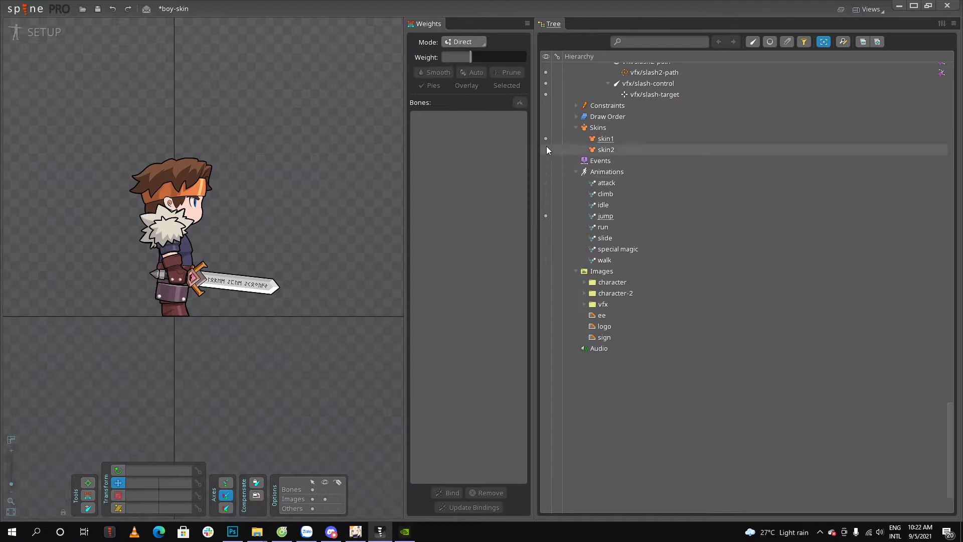
left_click(546, 151)
left_click(545, 152)
left_click(545, 143)
left_click(545, 150)
left_click(546, 140)
- Examine the hip armor attachments with skin1 visible, checking the hip armor2 attachment's name and whether each has a skin placeholder
scroll(156, 297, "up", 4)
left_click(159, 296)
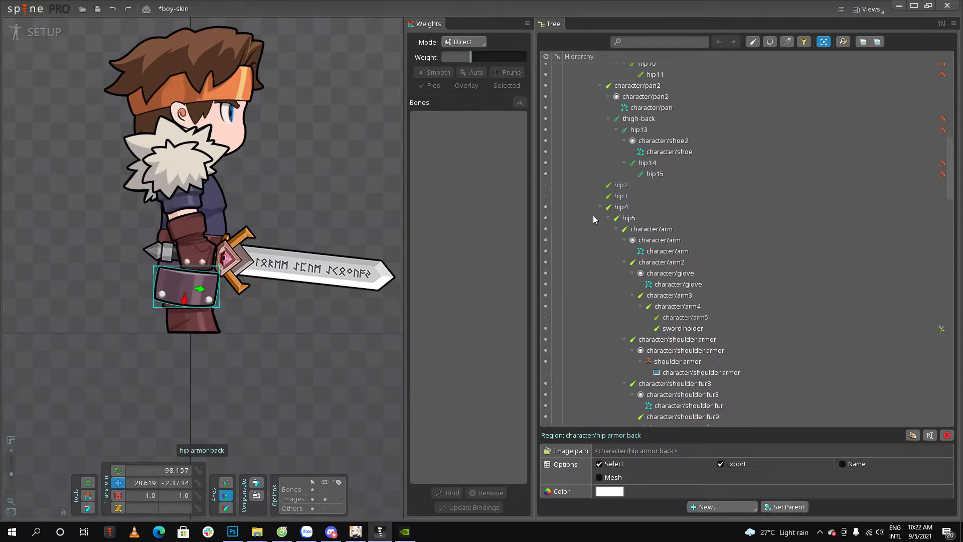
scroll(697, 199, "up", 5)
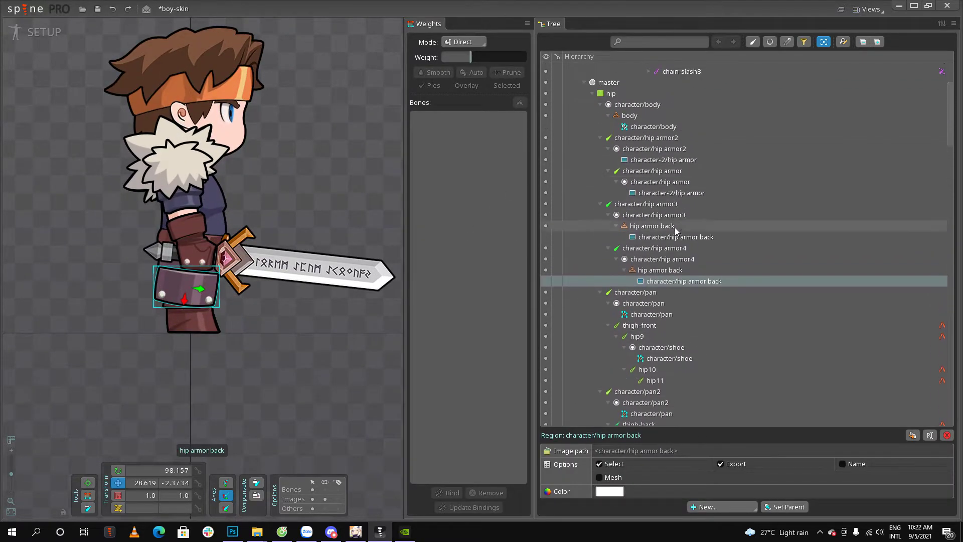
left_click(667, 159)
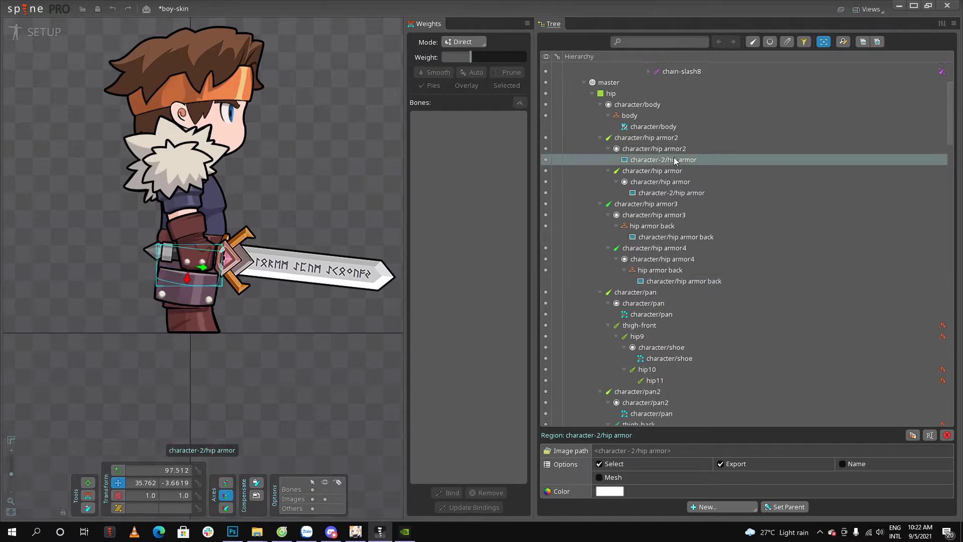
key("F2")
left_click(232, 291)
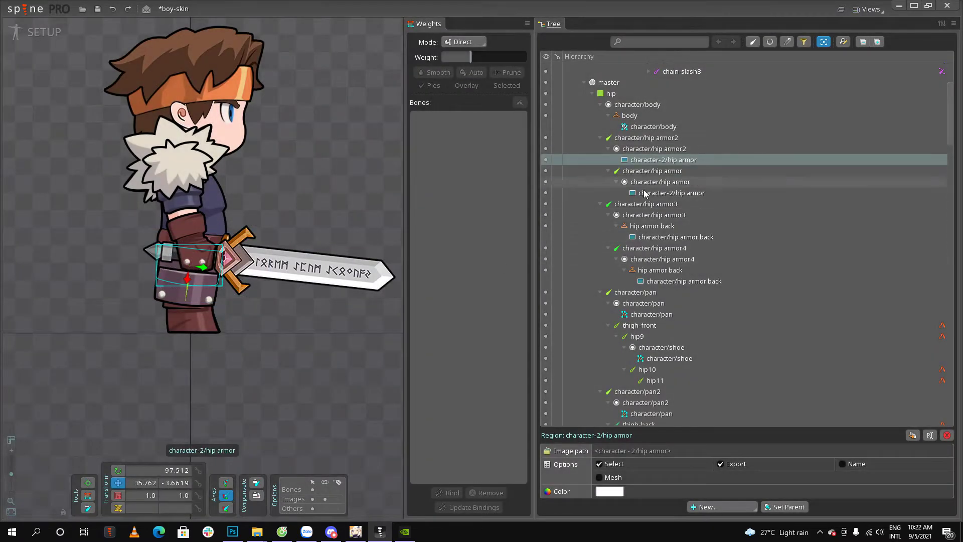
scroll(704, 333, "down", 15)
scroll(646, 298, "down", 10)
scroll(633, 300, "up", 13)
scroll(728, 251, "up", 15)
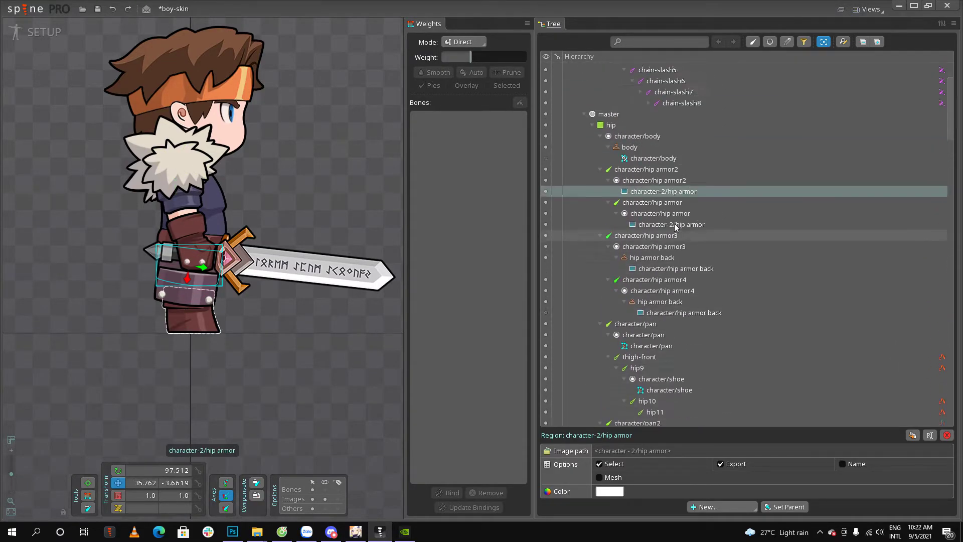
- Rename the region attachment in the character/hip armor2 slot to character/hip armor
scroll(673, 227, "up", 3)
key("F2")
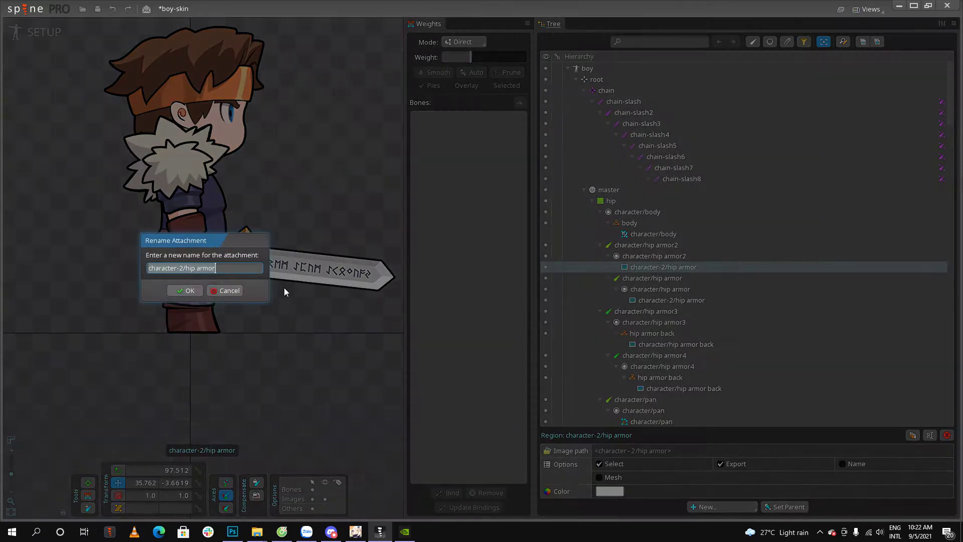
key("BackSpace")
key("BackSpace")
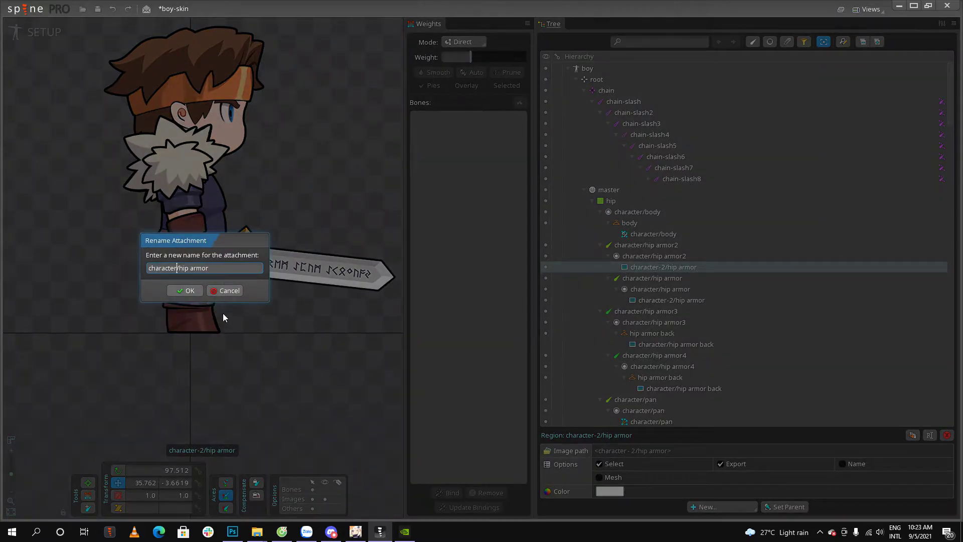
key("Return")
- Rename the region attachment in the character/hip armor slot to character/hip armor
left_click(645, 290)
left_click(643, 301)
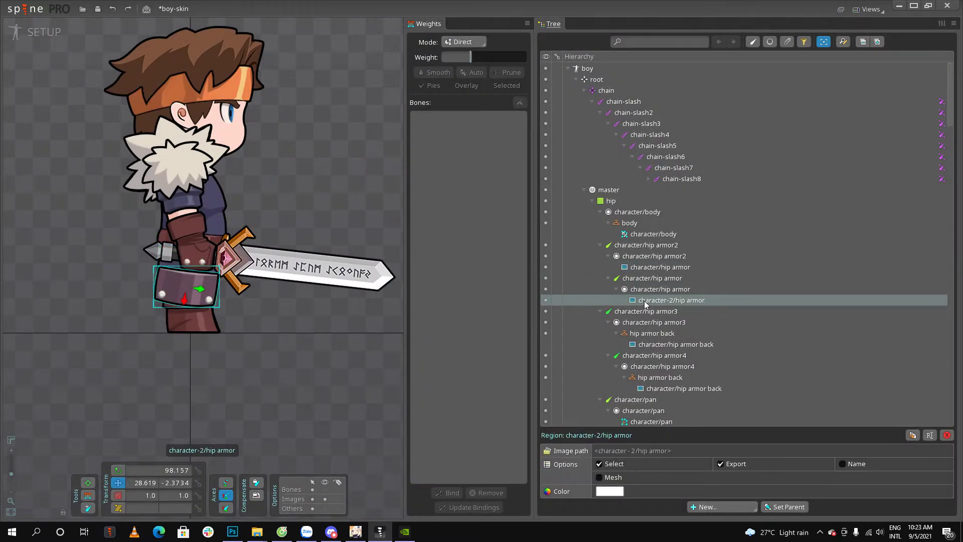
key("F2")
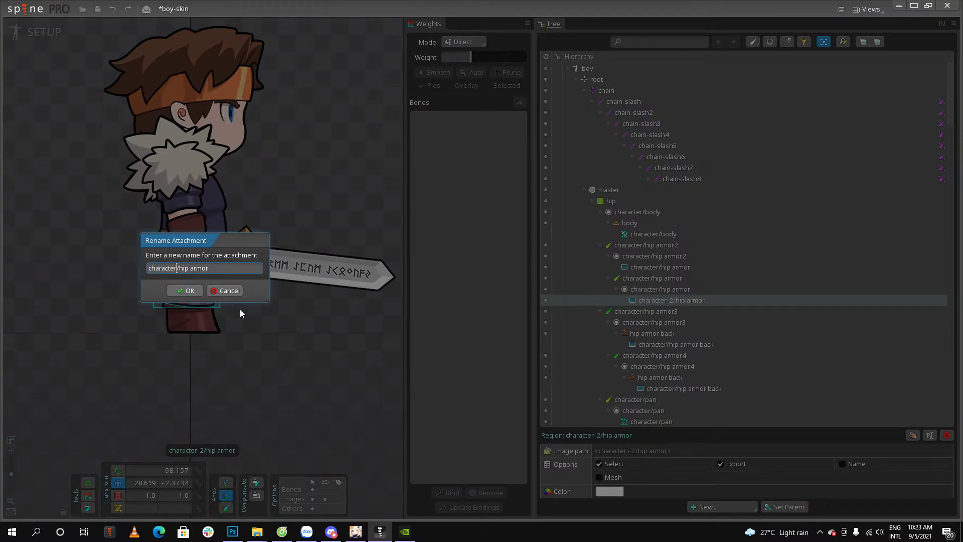
key("Return")
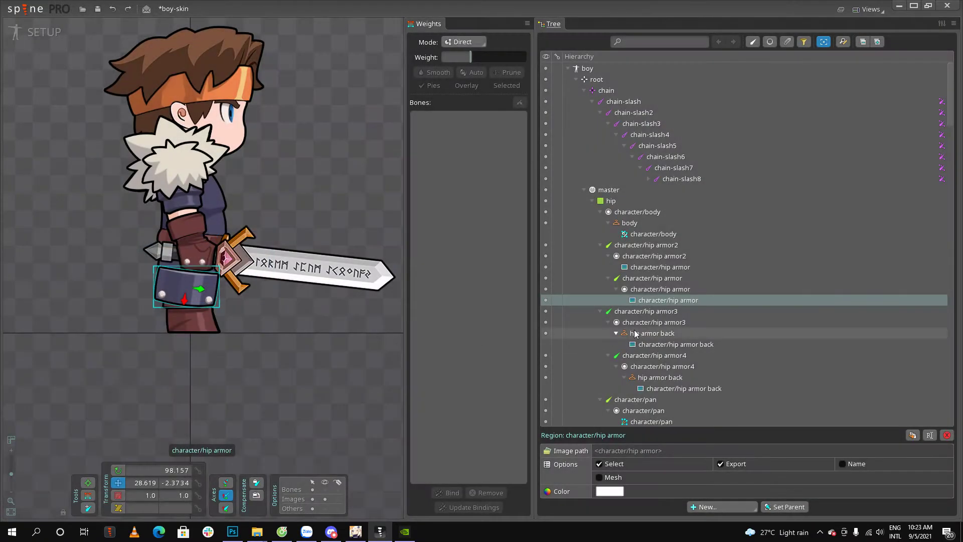
- Create a skin placeholder named hip armor for the attachment in the character/hip armor2 slot
left_click(690, 269)
left_click(704, 493)
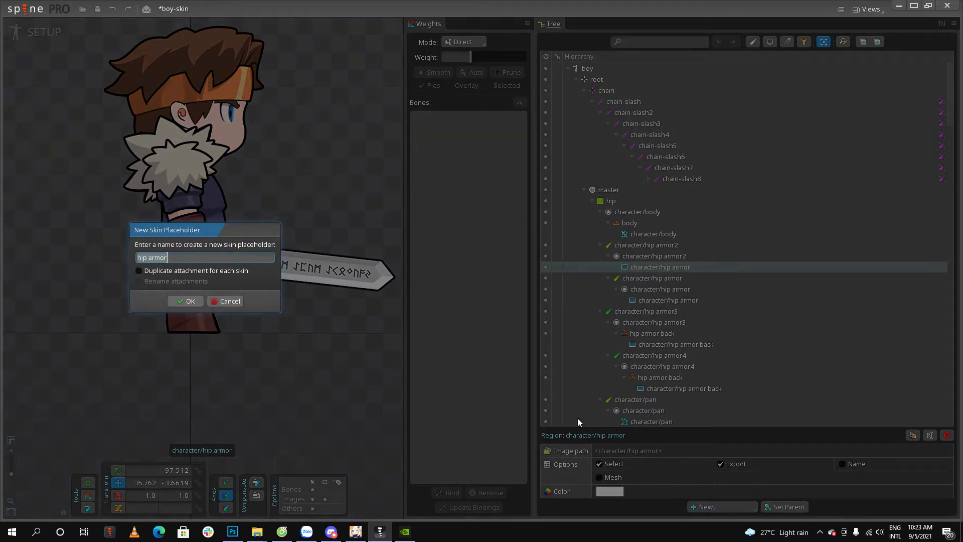
left_click(193, 304)
- Create a skin placeholder named hip armor for the attachment in the character/hip armor slot
left_click(671, 311)
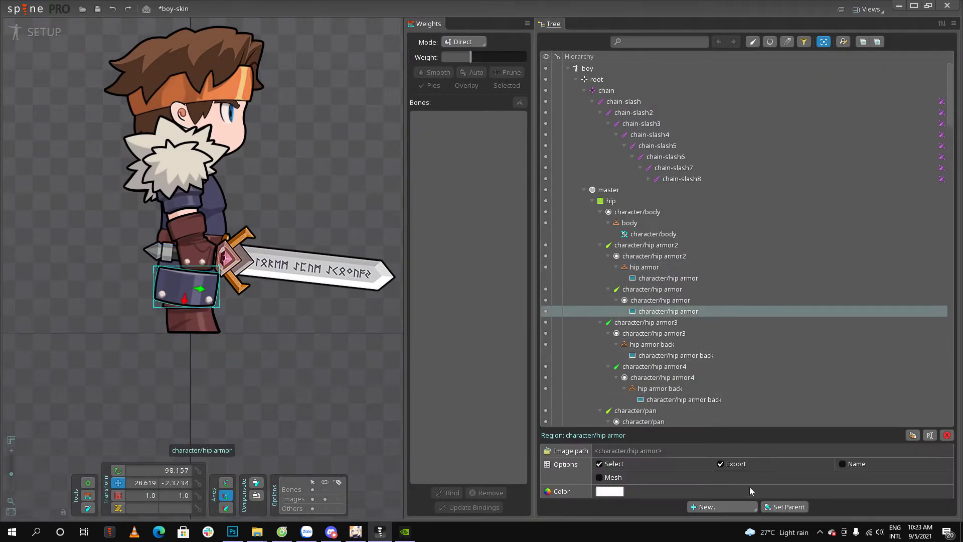
left_click(711, 492)
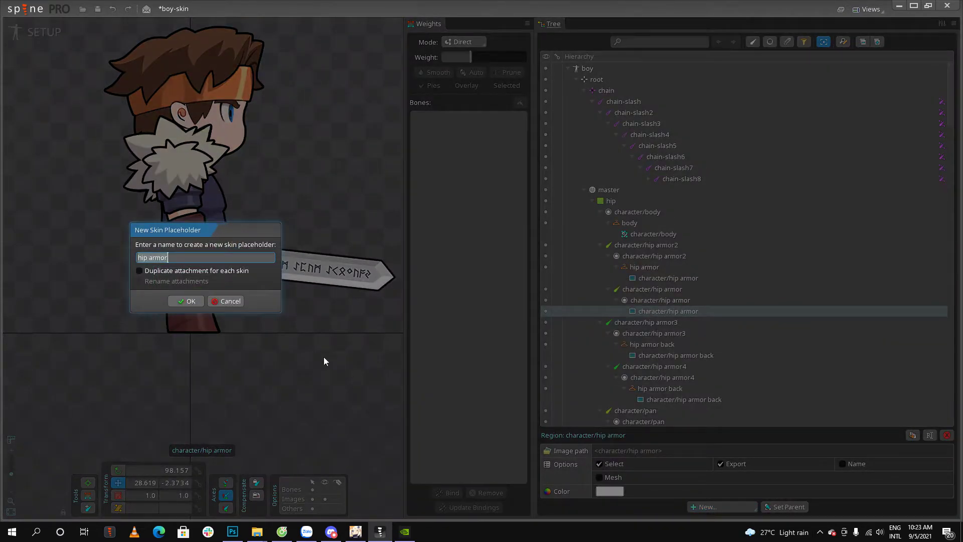
left_click(185, 301)
- Make skin2 visible and check the hip armor placeholders in the hip armor and hip armor2 slots
scroll(809, 384, "down", 20)
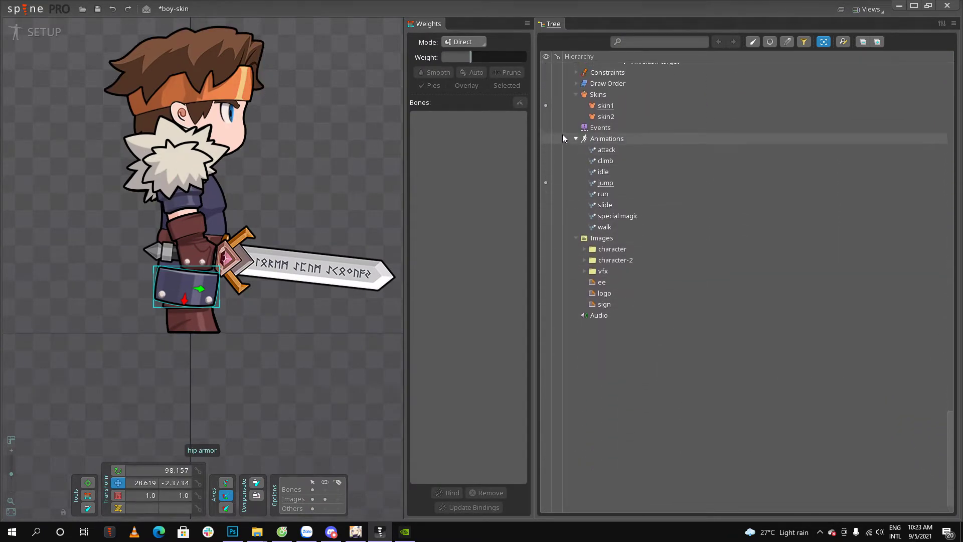
left_click(547, 114)
scroll(722, 201, "up", 12)
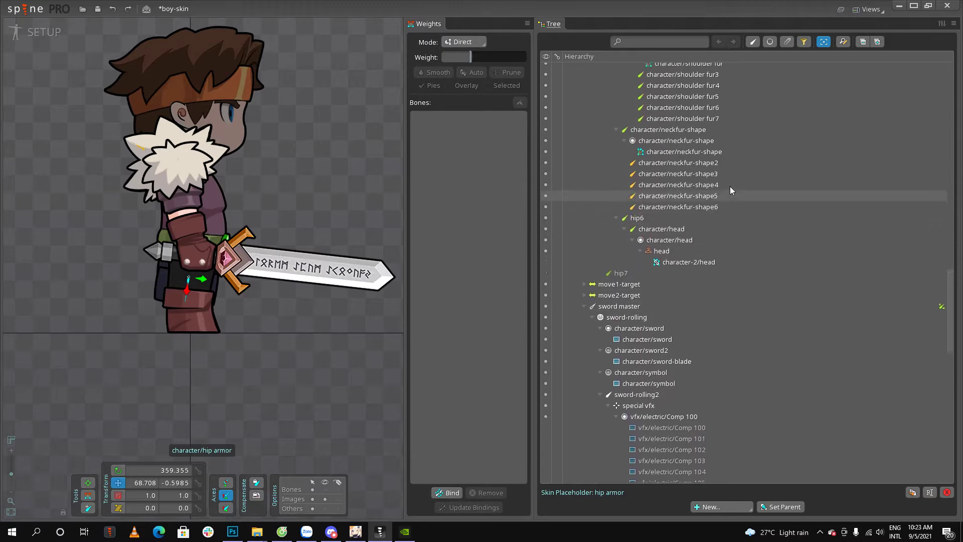
scroll(736, 203, "up", 10)
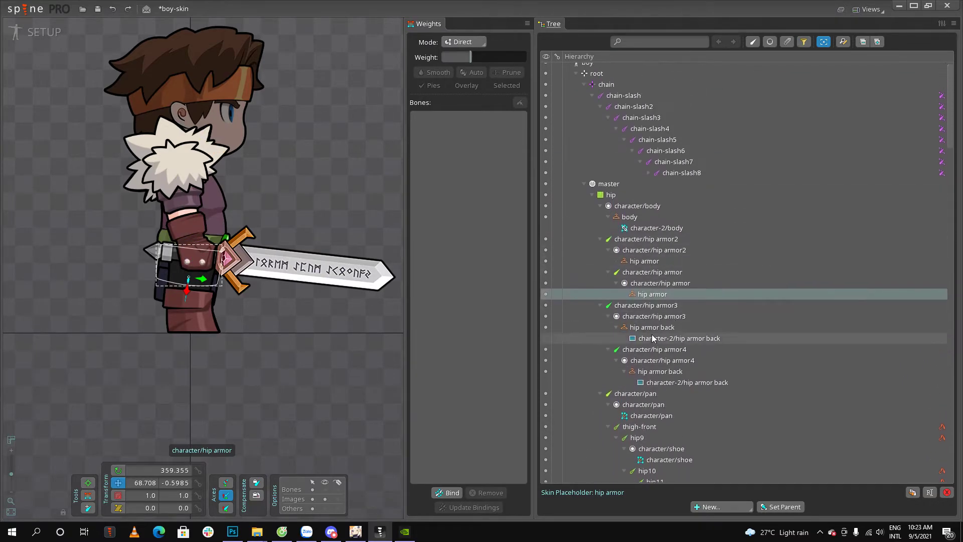
left_click(665, 296)
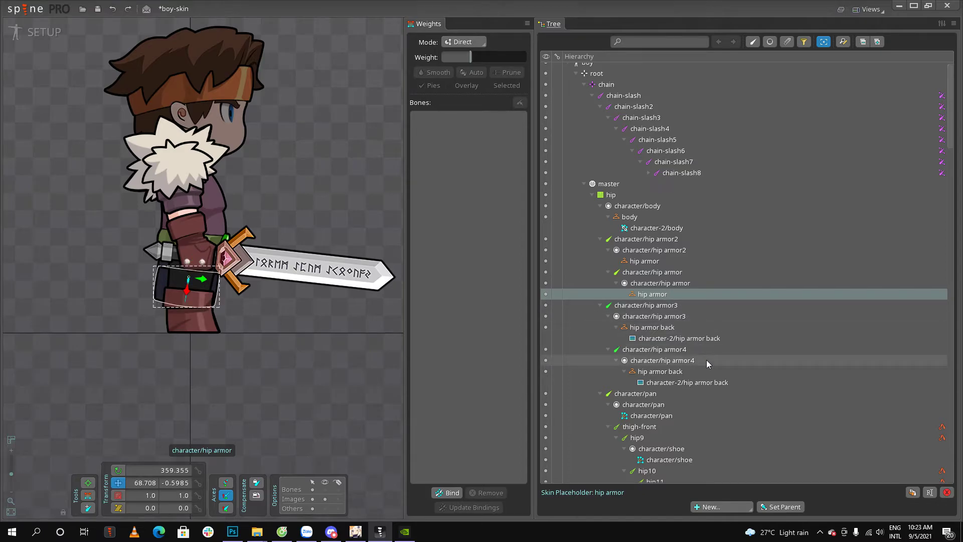
left_click(649, 261)
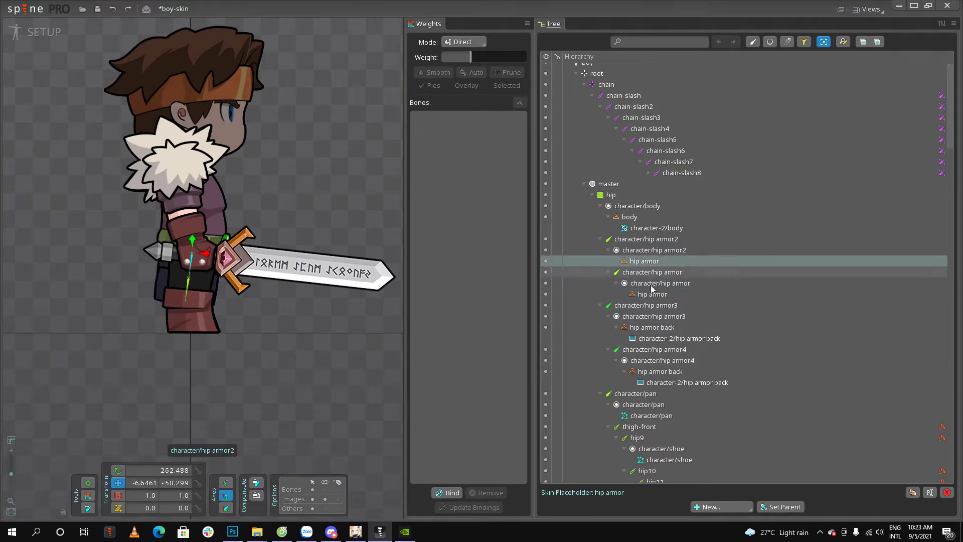
scroll(180, 274, "up", 5)
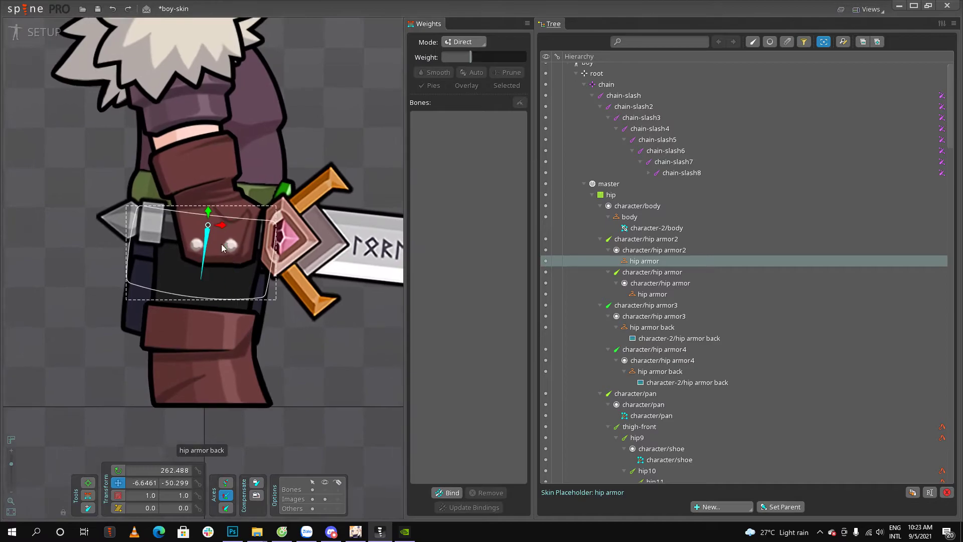
- Add the hip armor image from the character-2 images folder to the hip armor2 bone on the character's hip
scroll(780, 306, "down", 8)
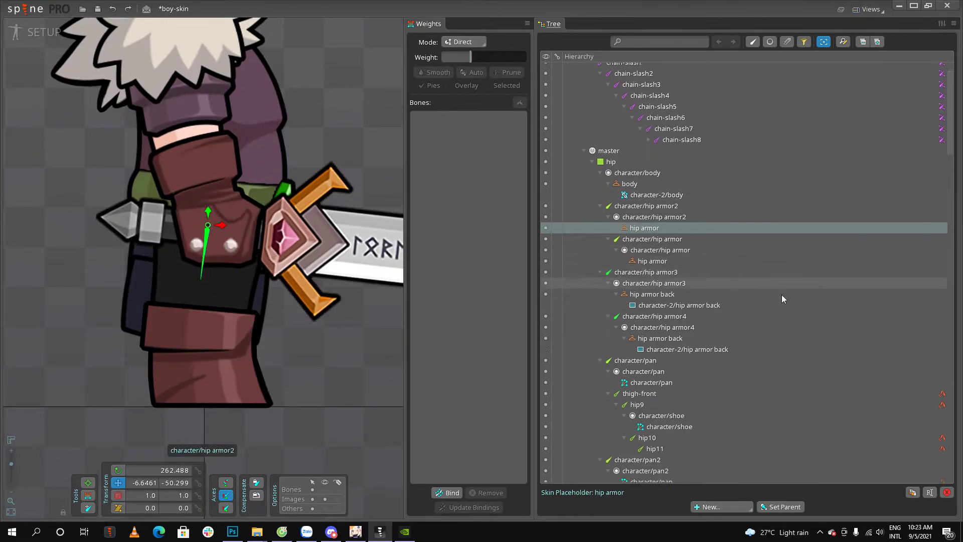
scroll(795, 267, "down", 20)
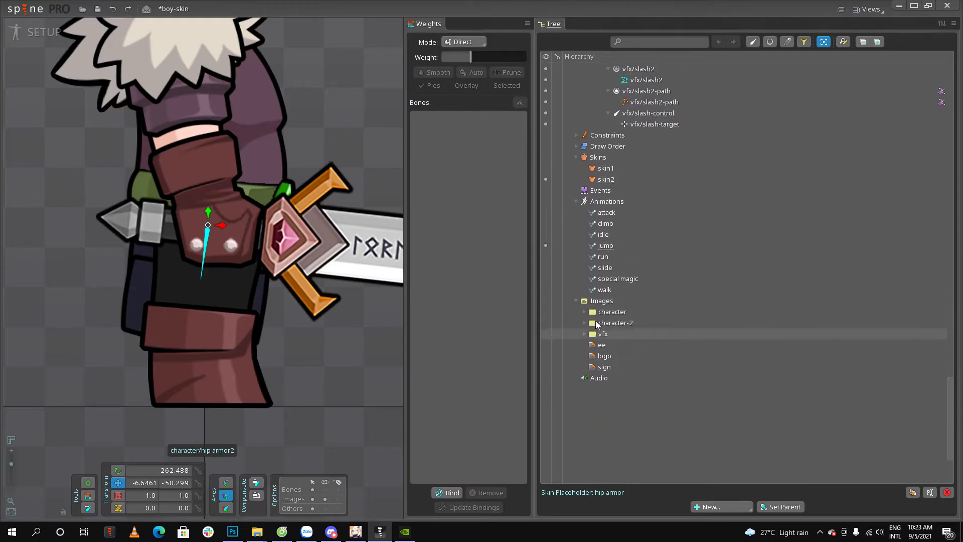
left_click(583, 323)
scroll(671, 368, "down", 2)
left_click_drag(625, 347, 199, 277)
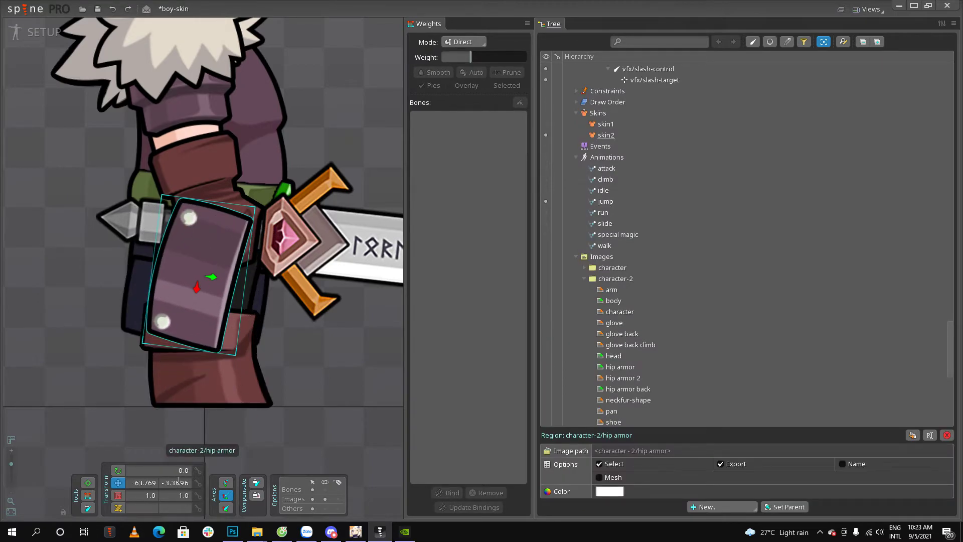
- Rotate the new character-2/hip armor image to about 98.8 degrees and position it over the hip at about 35.6, -4.7
type("90")
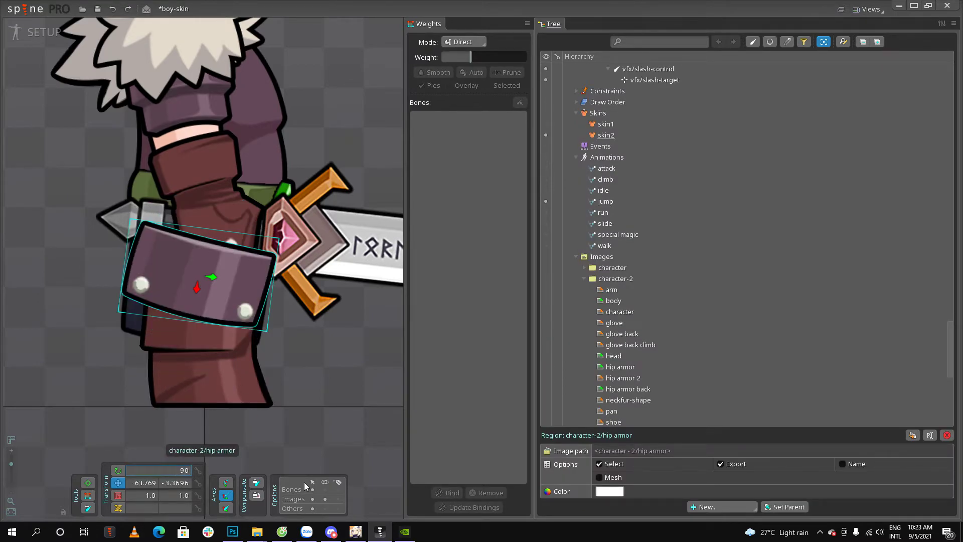
key("Return")
left_click_drag(358, 418, 359, 403)
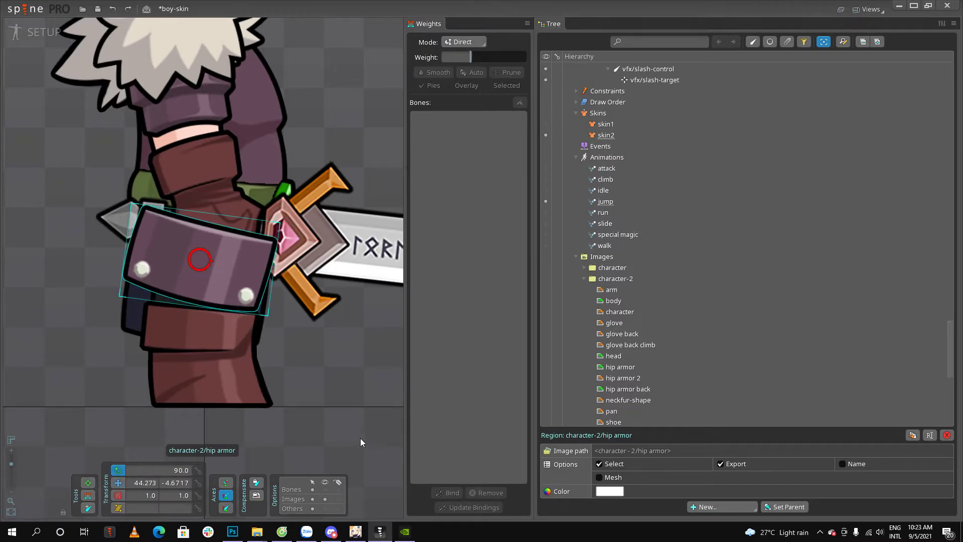
left_click_drag(359, 439, 381, 408)
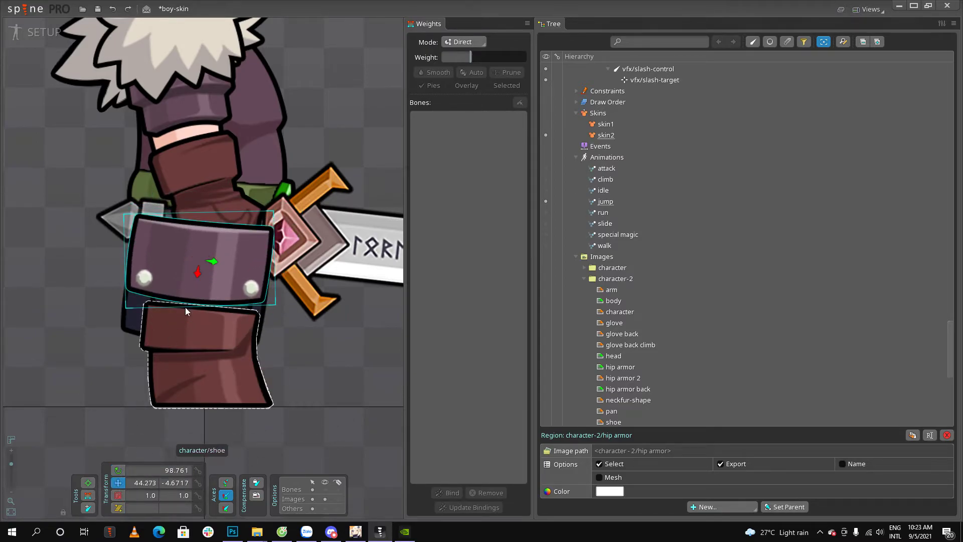
scroll(197, 274, "up", 2)
left_click_drag(197, 273, 218, 268)
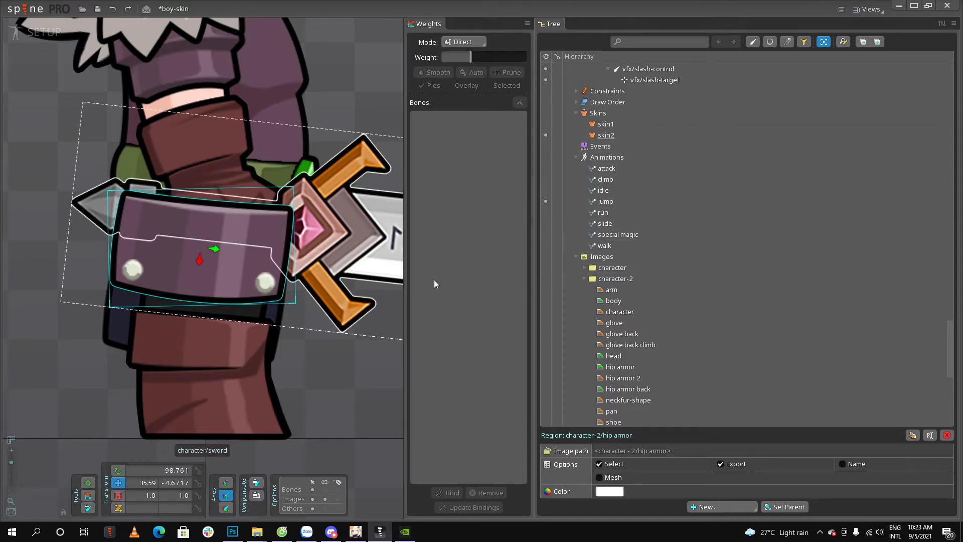
- Move the character-2/hip armor attachment into the hip armor2 slot's placeholder and delete the emptied character-2/hip armor slot
scroll(944, 278, "up", 20)
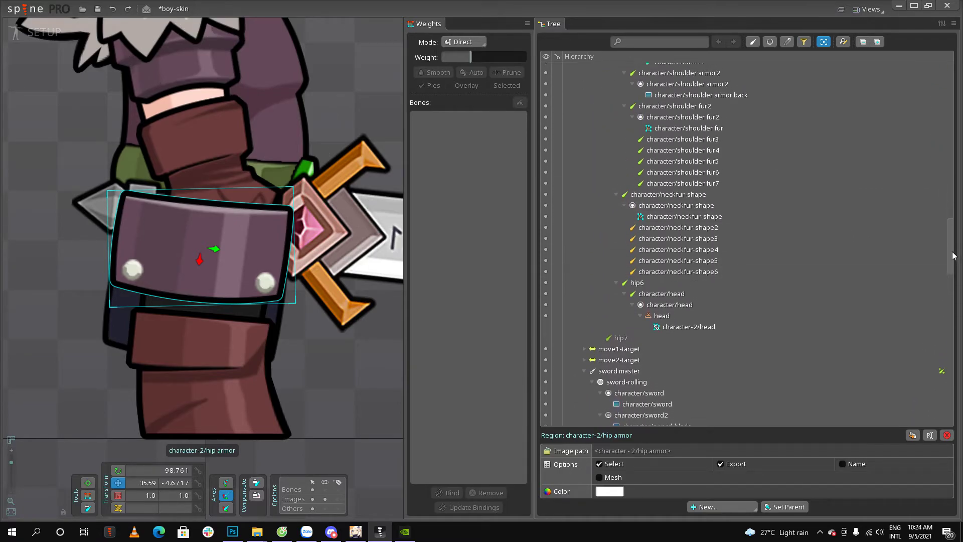
scroll(953, 257, "up", 10)
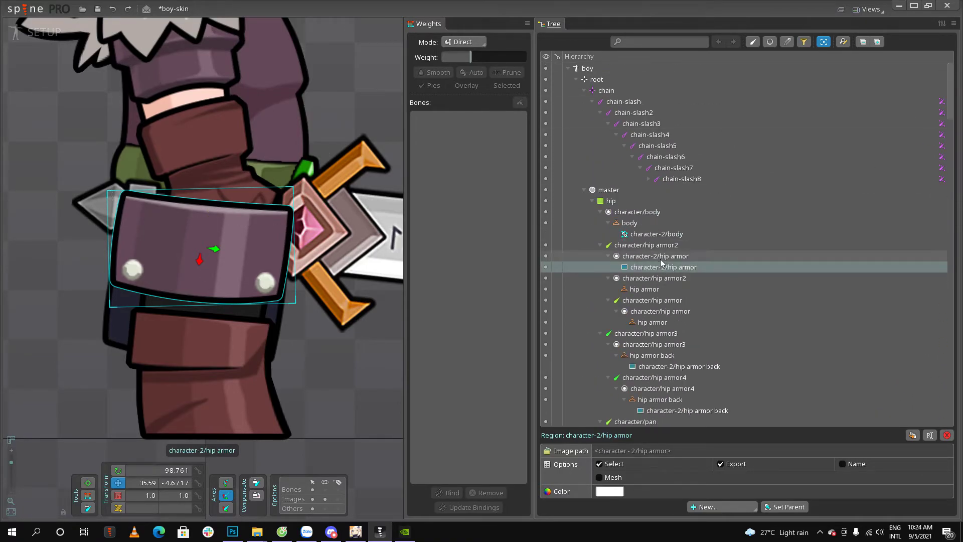
left_click_drag(658, 264, 661, 289)
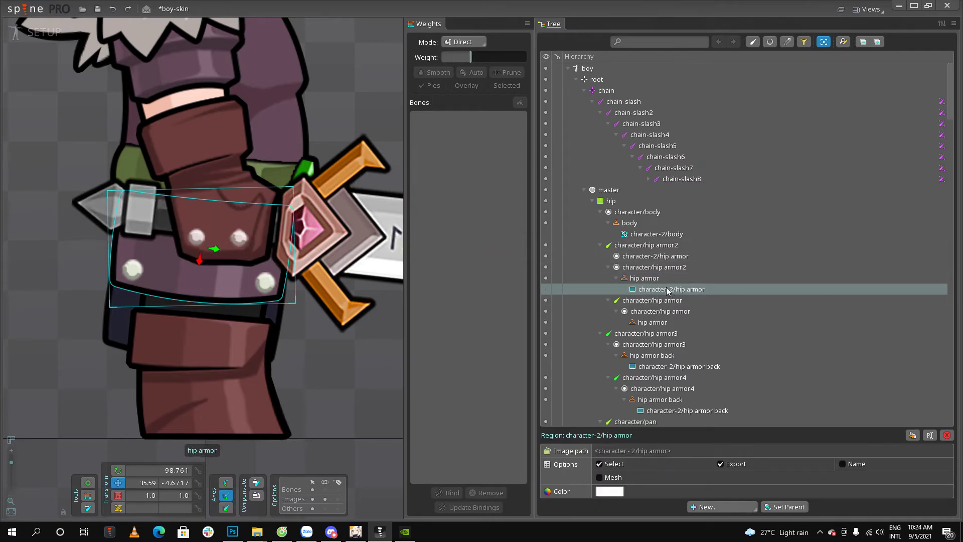
left_click(669, 256)
key("Delete")
key("Return")
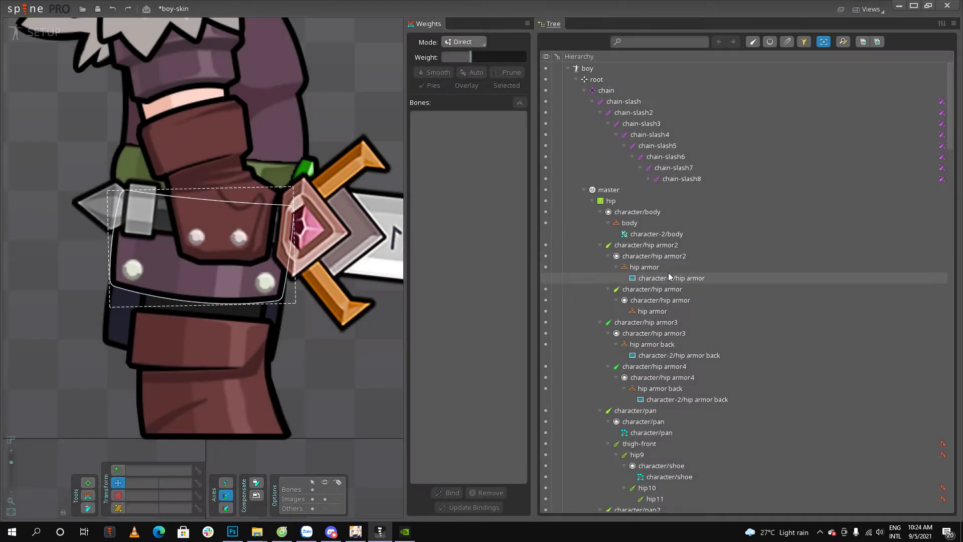
- Copy the character-2/hip armor attachment into the hip armor slot's placeholder and move the copy down to about 27, -2.4
left_click(671, 283)
left_click_drag(673, 281, 665, 355)
left_click_drag(683, 323, 682, 323)
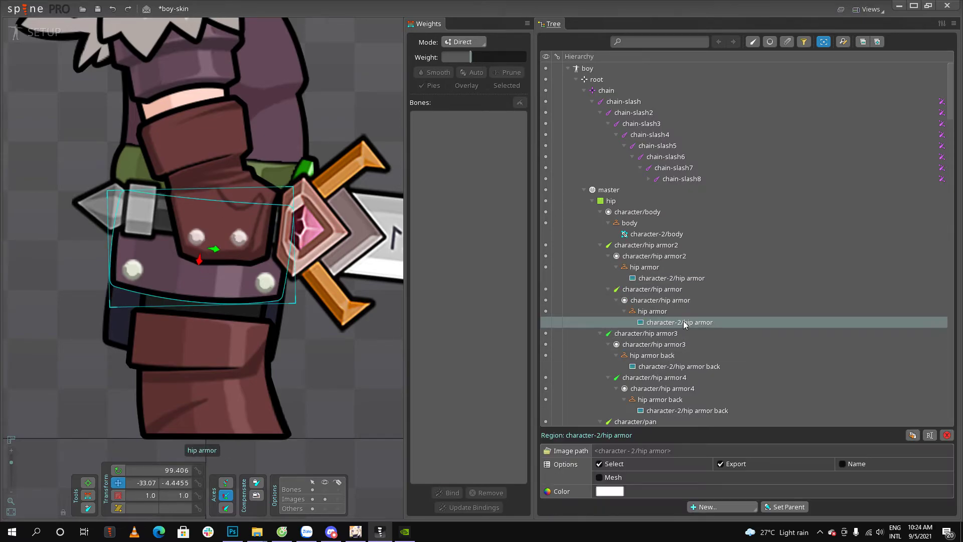
left_click_drag(203, 263, 209, 306)
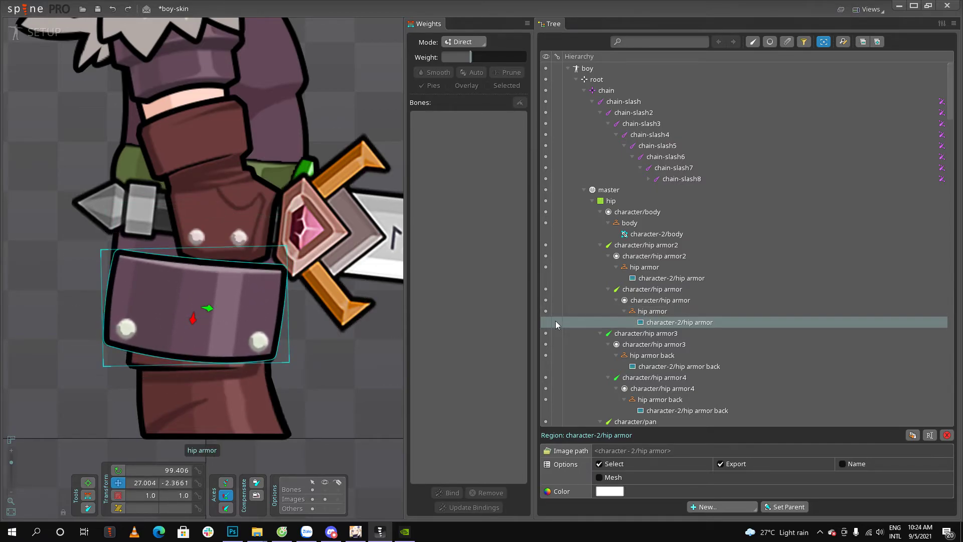
- Switch to Animate mode and play the run animation with skin2 to check the hip armor
scroll(248, 346, "down", 5)
left_click(273, 381)
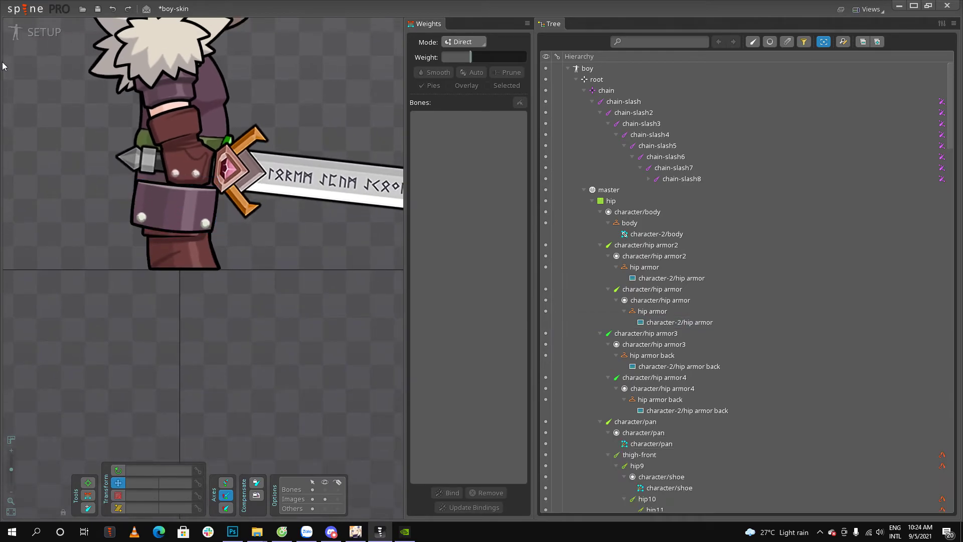
left_click(31, 33)
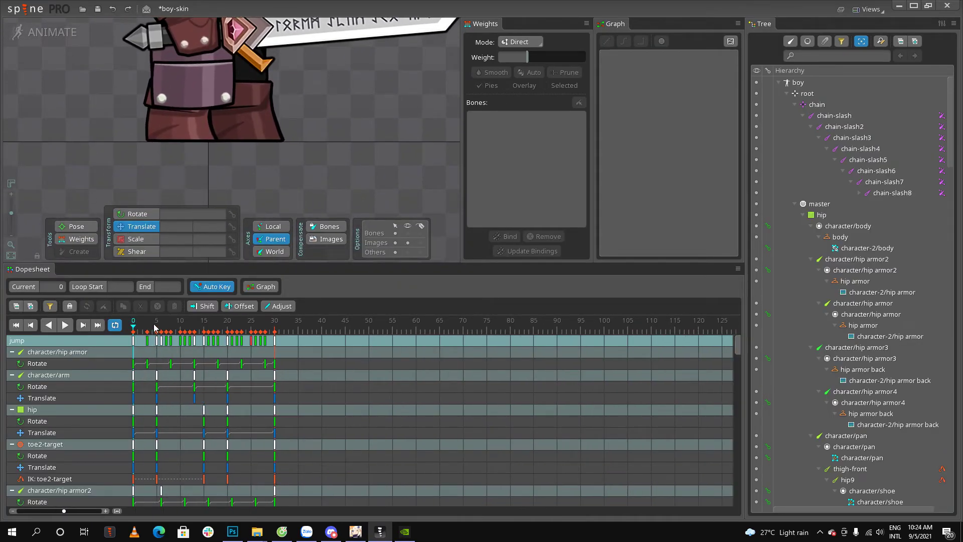
key("space")
key("space")
scroll(811, 327, "down", 15)
scroll(828, 381, "down", 15)
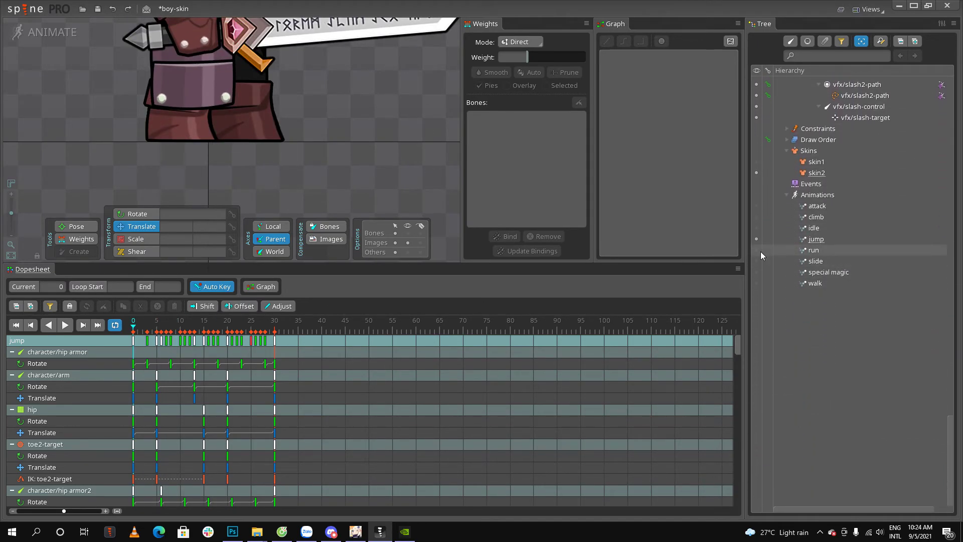
left_click(758, 250)
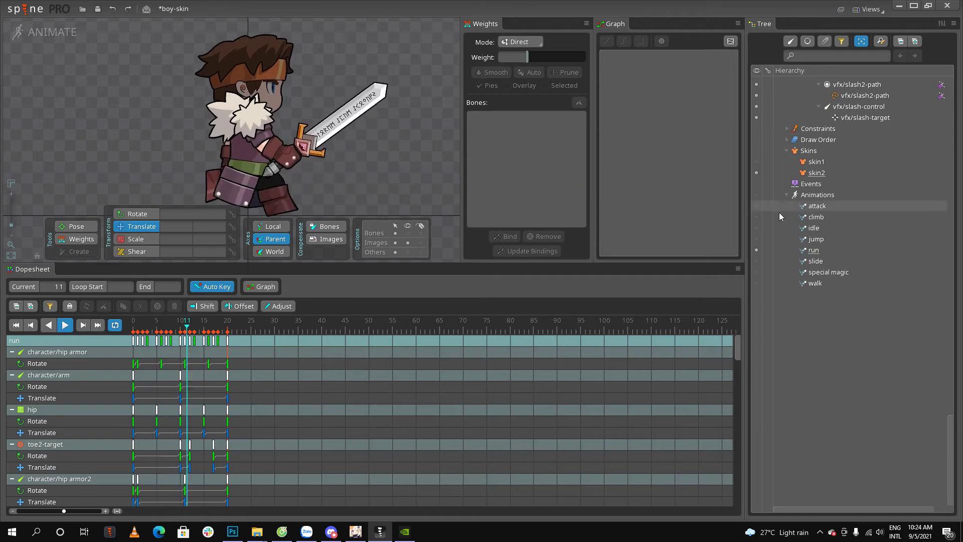
- Show skin1 in the playing run animation and save the boy-skin project
left_click(756, 162)
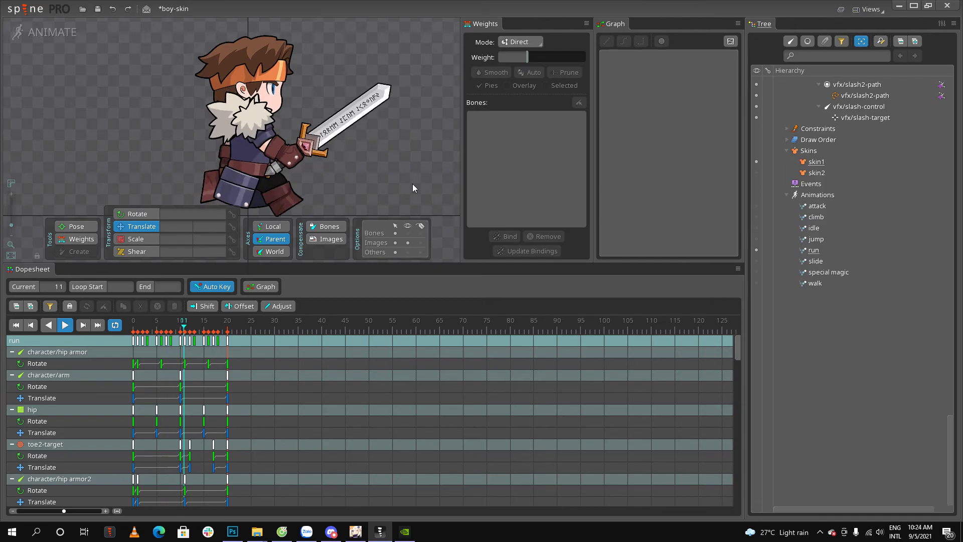
key("ctrl+s")
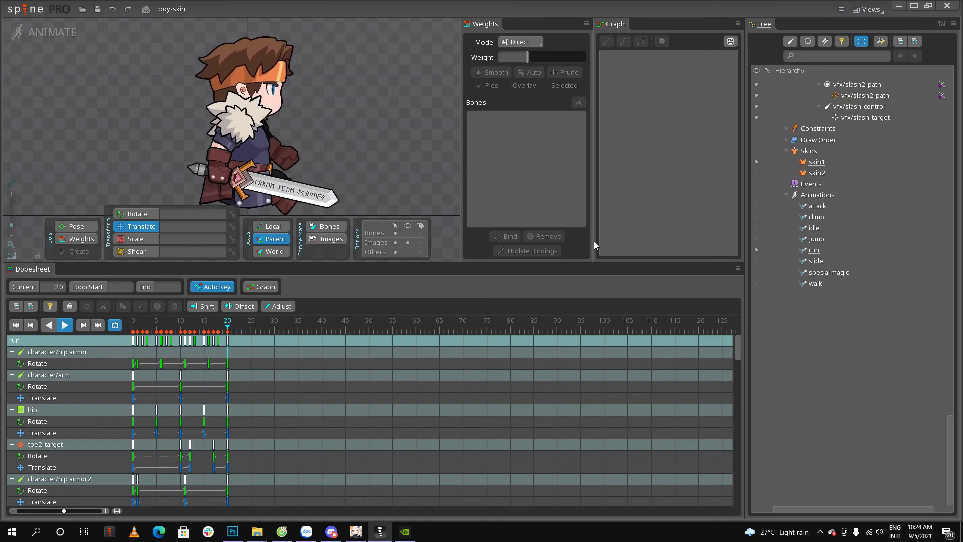
left_click(818, 535)
right_click(809, 512)
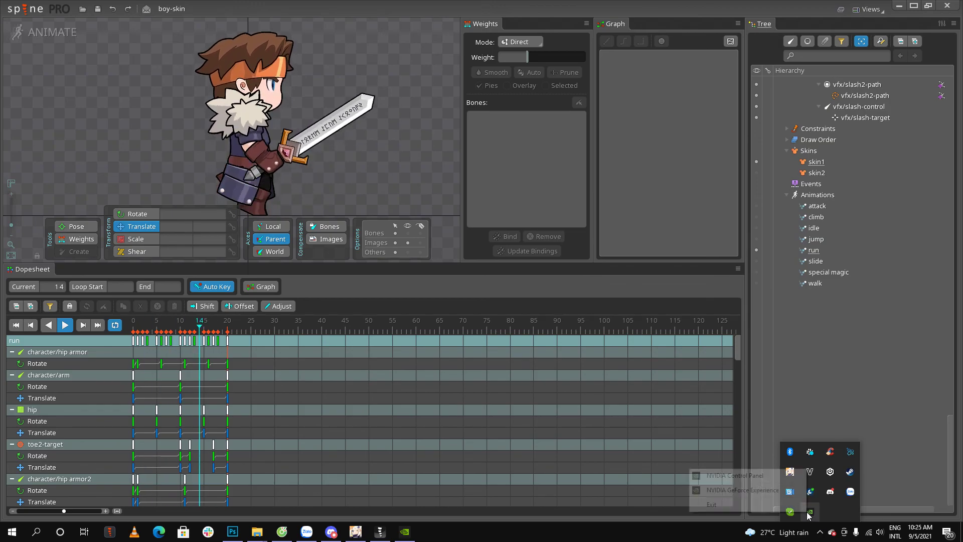
left_click(770, 492)
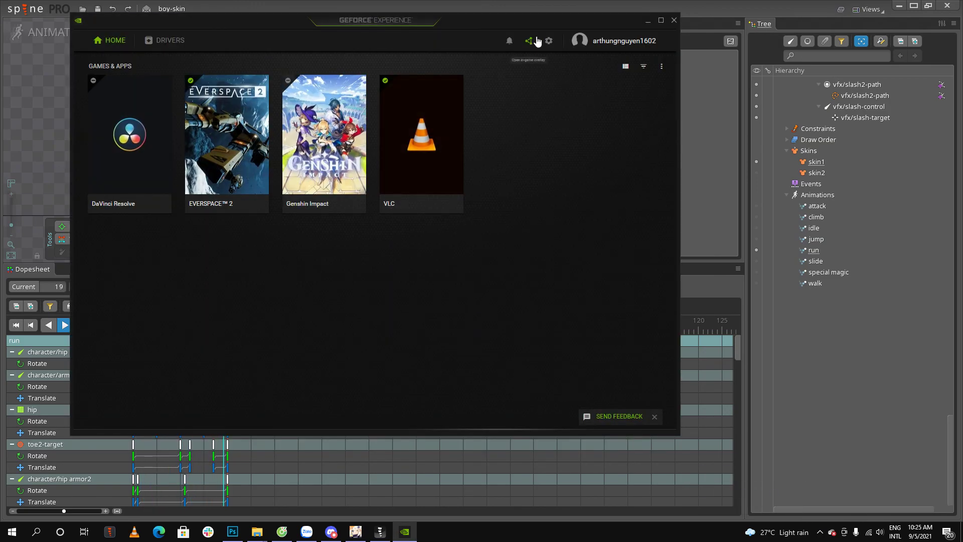